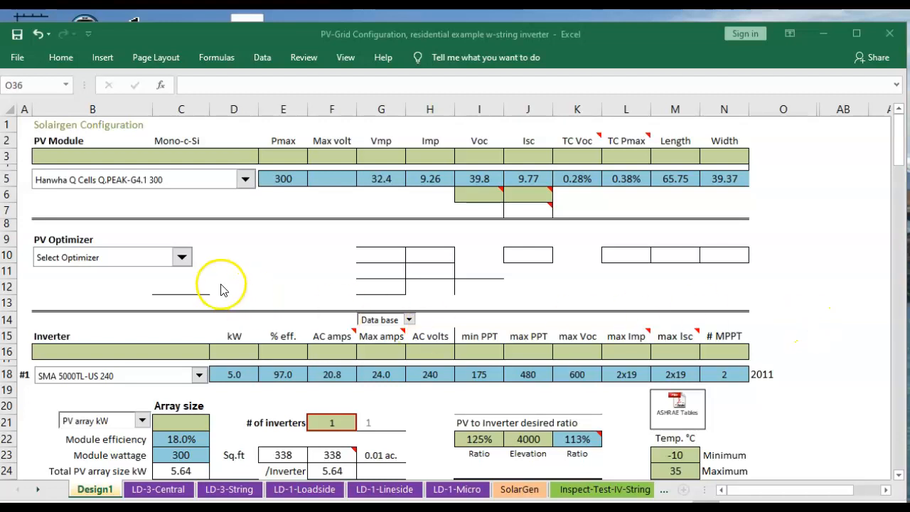
Browse the PV module list without changing the selected module
left_click(245, 181)
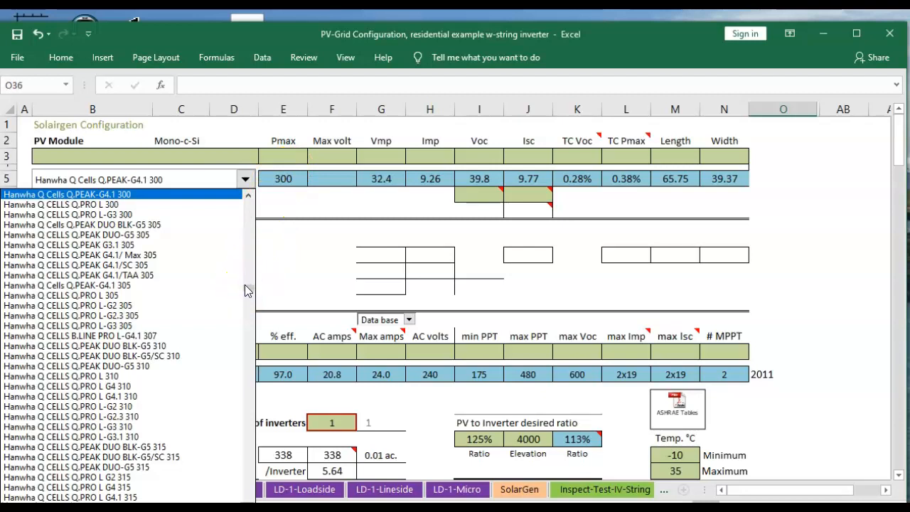
left_click_drag(247, 288, 245, 202)
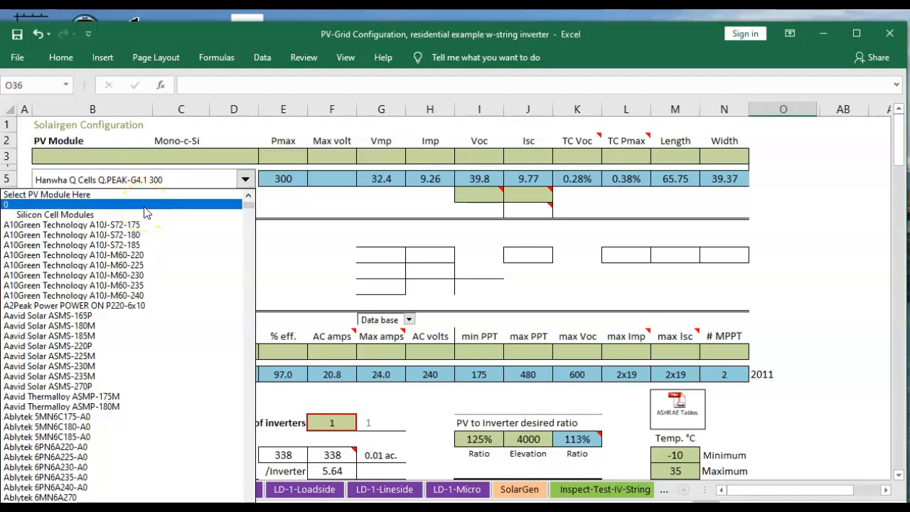
left_click(176, 154)
left_click(176, 154)
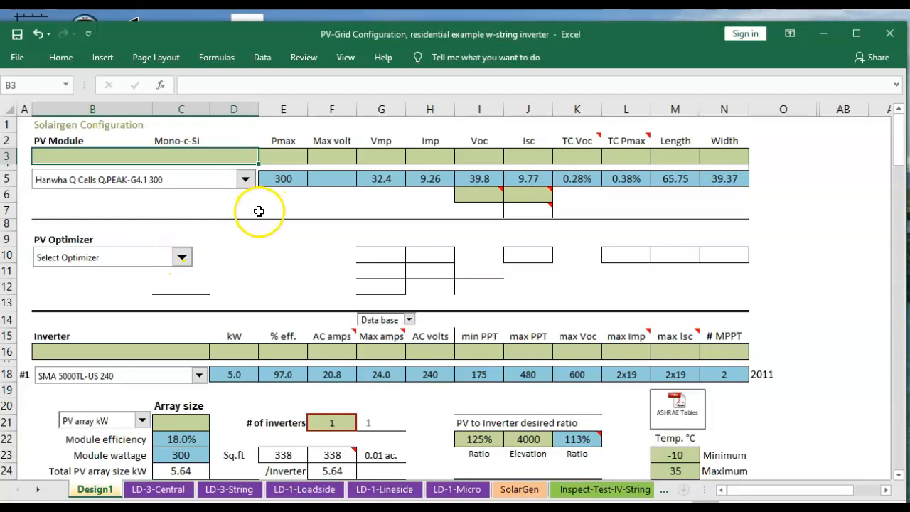
Clear the inverter selection back to Select Inverter Model Here
scroll(257, 216, "down", 4)
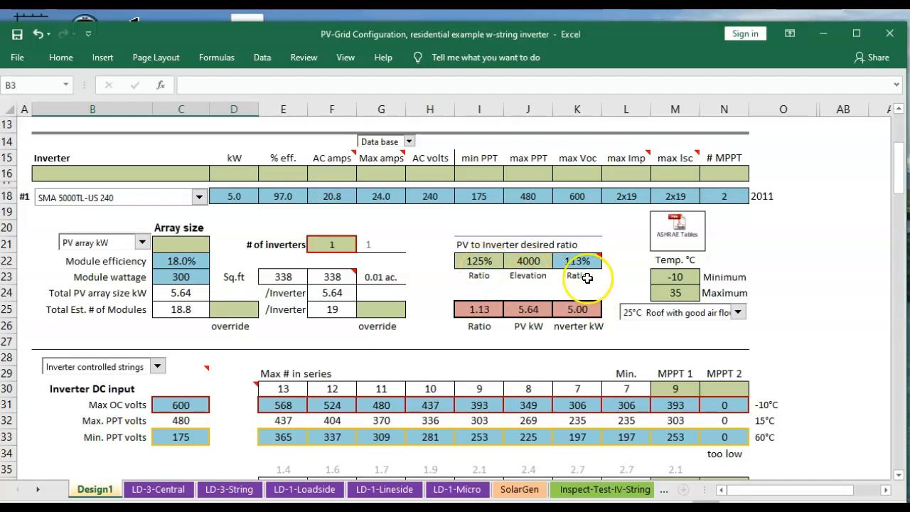
mouse_move(585, 264)
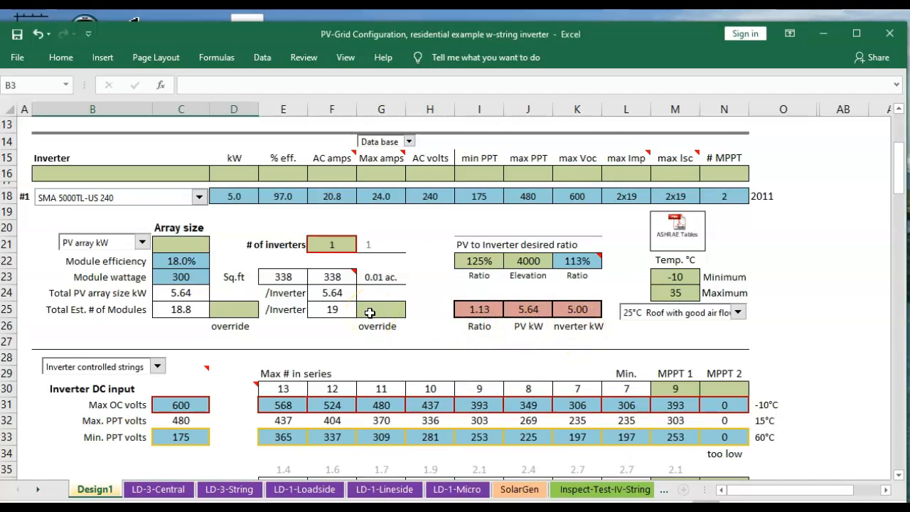
left_click(199, 198)
left_click_drag(205, 332, 193, 213)
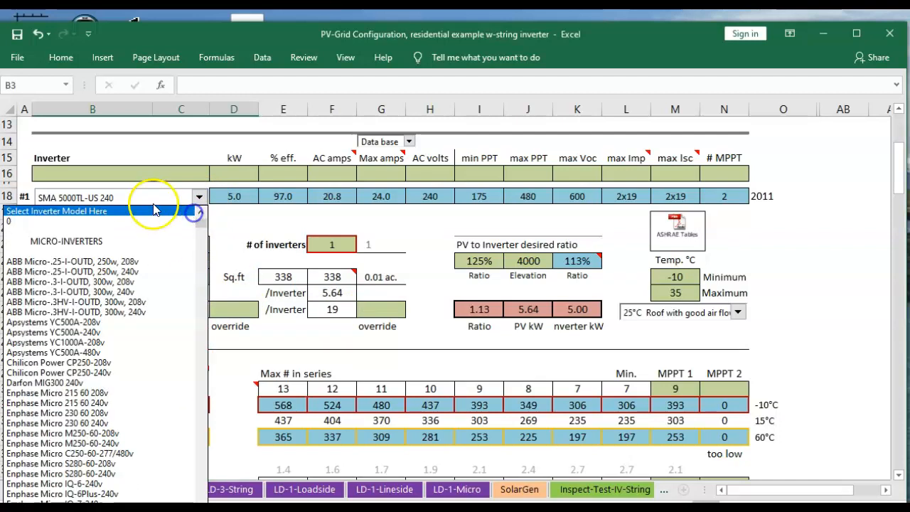
left_click(78, 211)
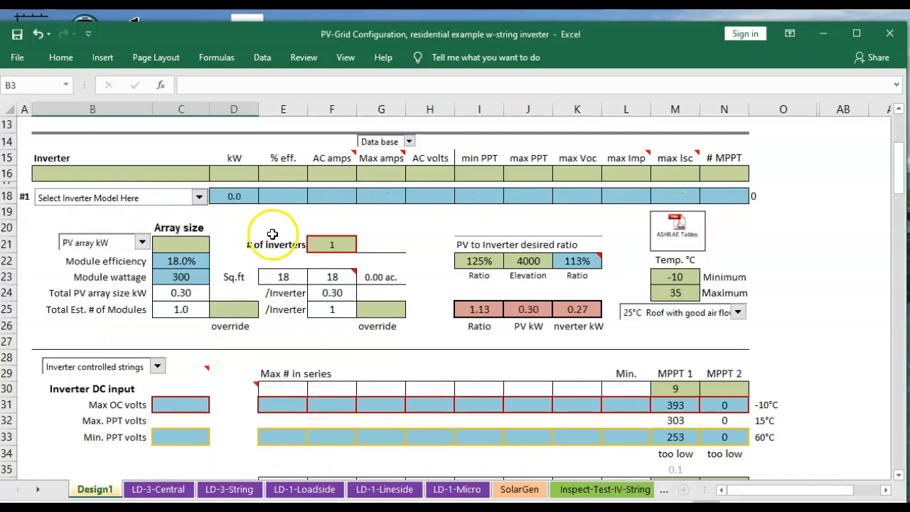
Keep the array size type as PV array kW and set the array size to 5.4
left_click(142, 243)
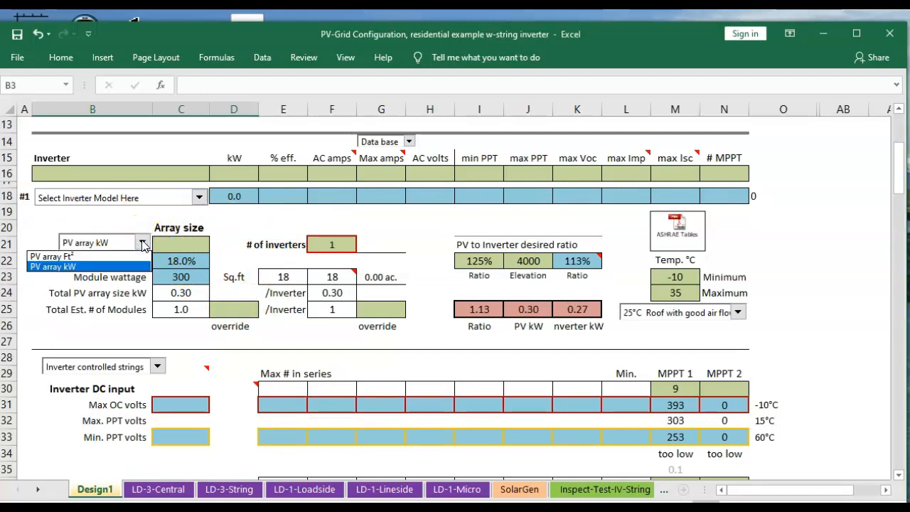
left_click(186, 244)
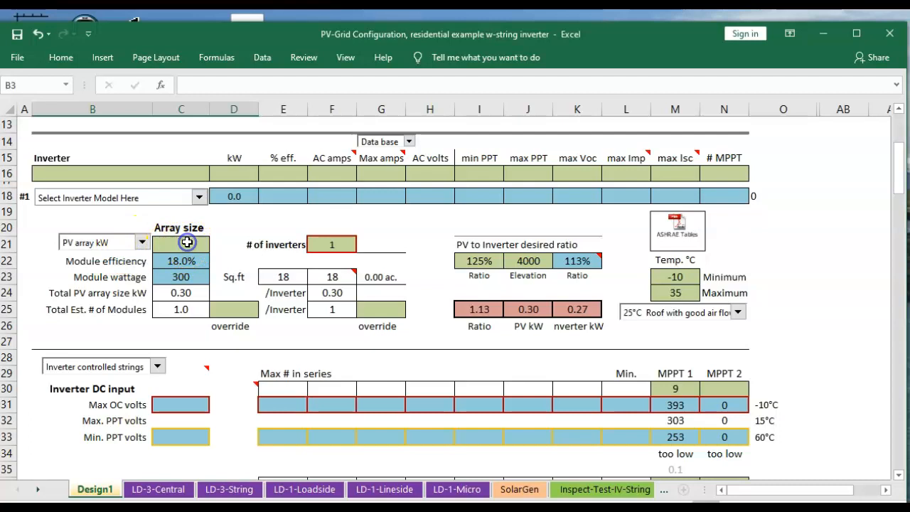
type("5.4")
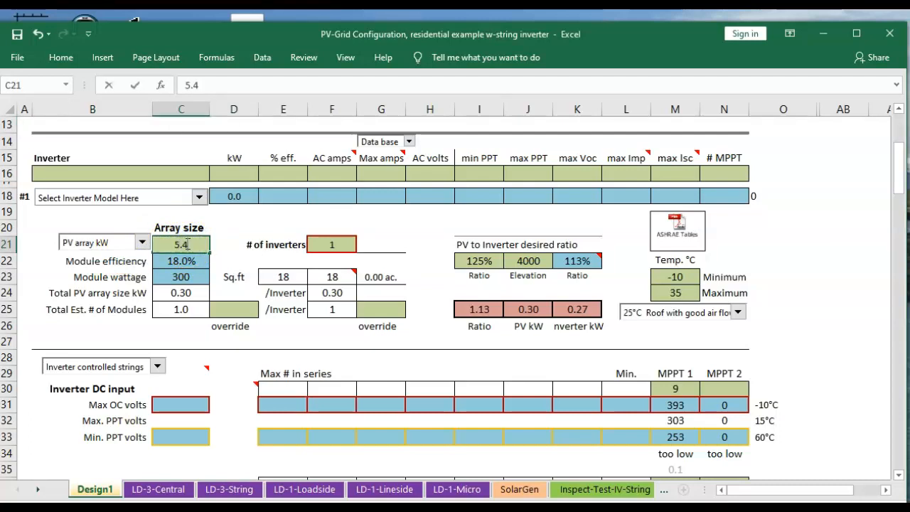
left_click(235, 233)
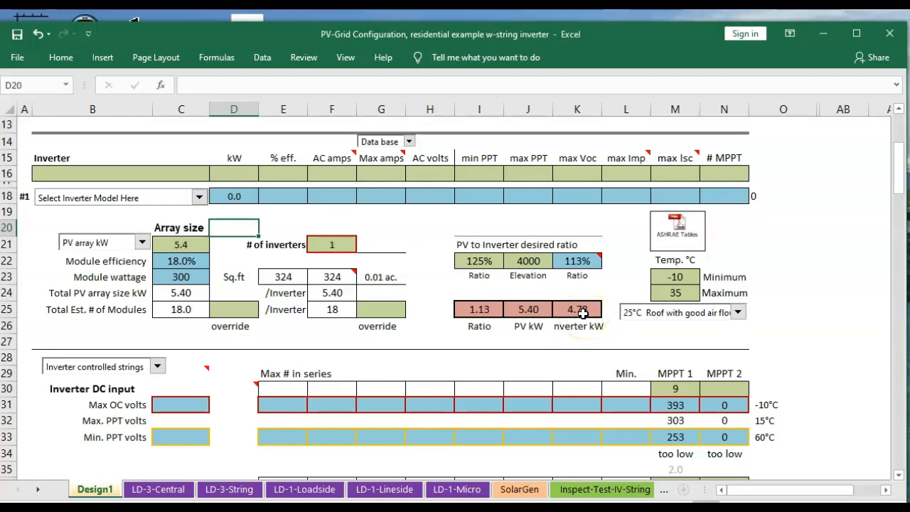
left_click(183, 246)
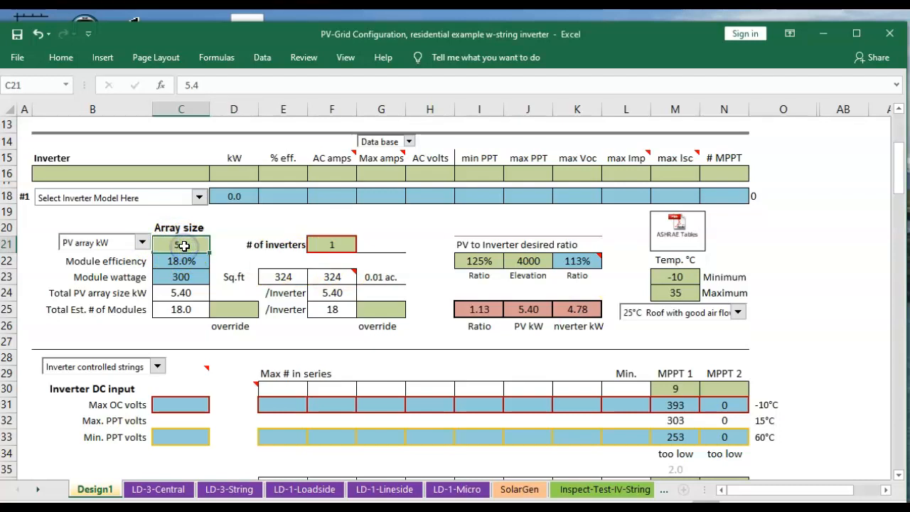
Select the SMA 5000TL-US 240 inverter from the inverter model list
left_click(200, 199)
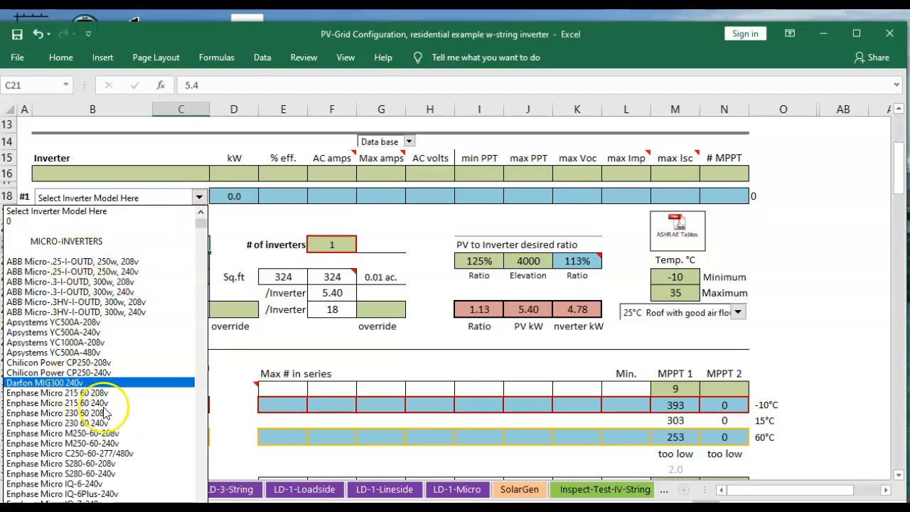
left_click(205, 459)
left_click(205, 461)
left_click(205, 460)
left_click(205, 463)
left_click(205, 462)
left_click(205, 463)
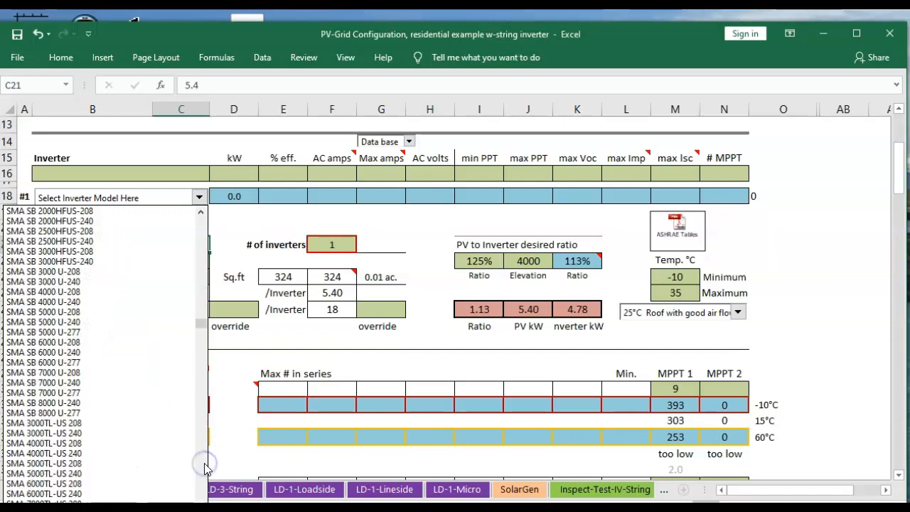
left_click(204, 474)
left_click(204, 475)
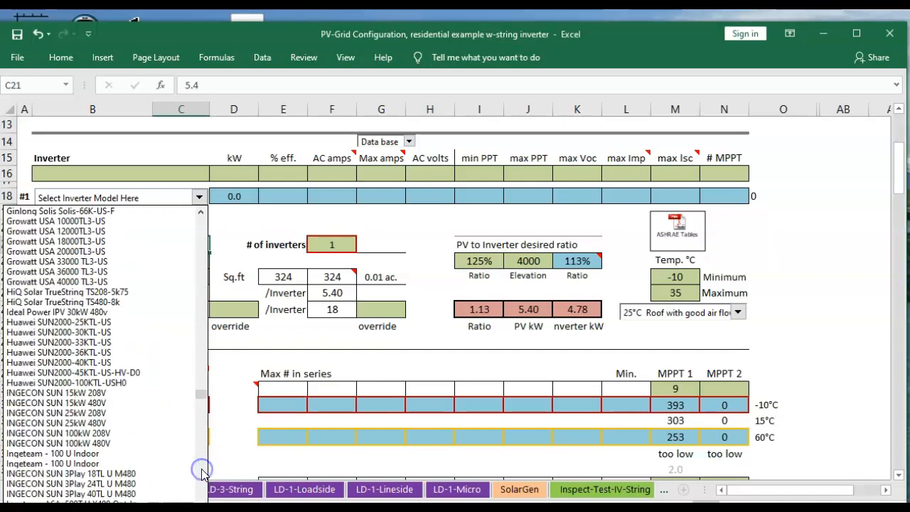
left_click(201, 251)
left_click(201, 252)
left_click(201, 252)
left_click(201, 253)
left_click(202, 254)
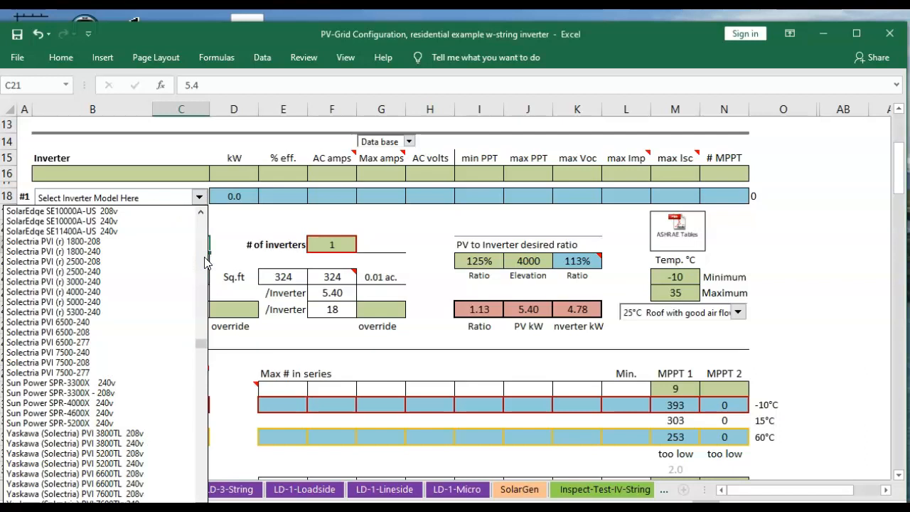
scroll(204, 262, "up", 10)
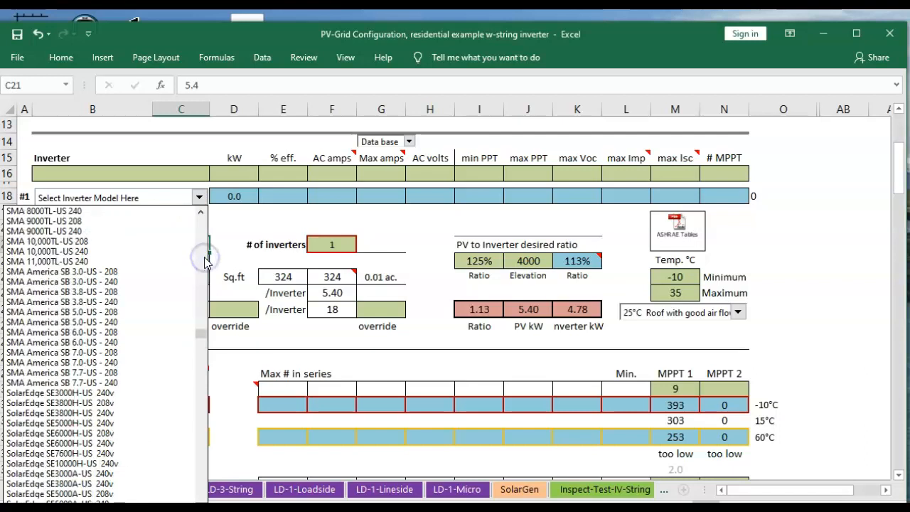
scroll(207, 260, "up", 10)
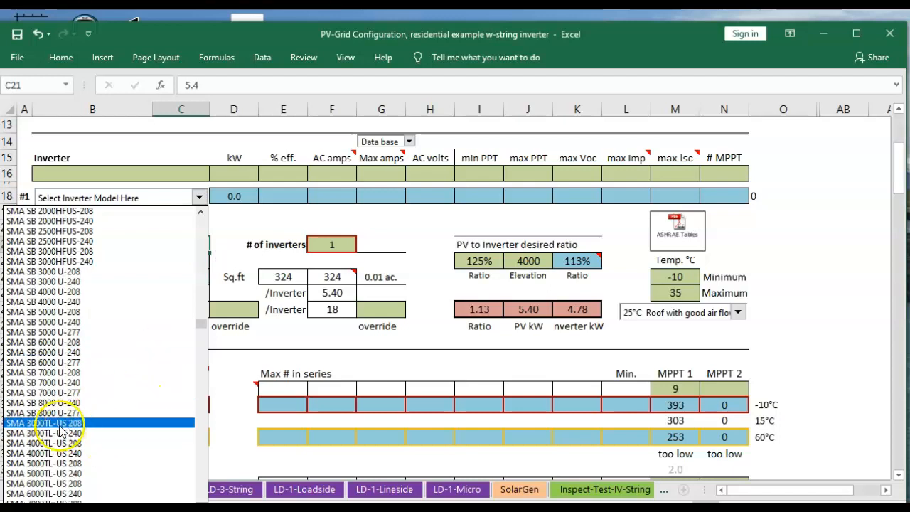
left_click(60, 474)
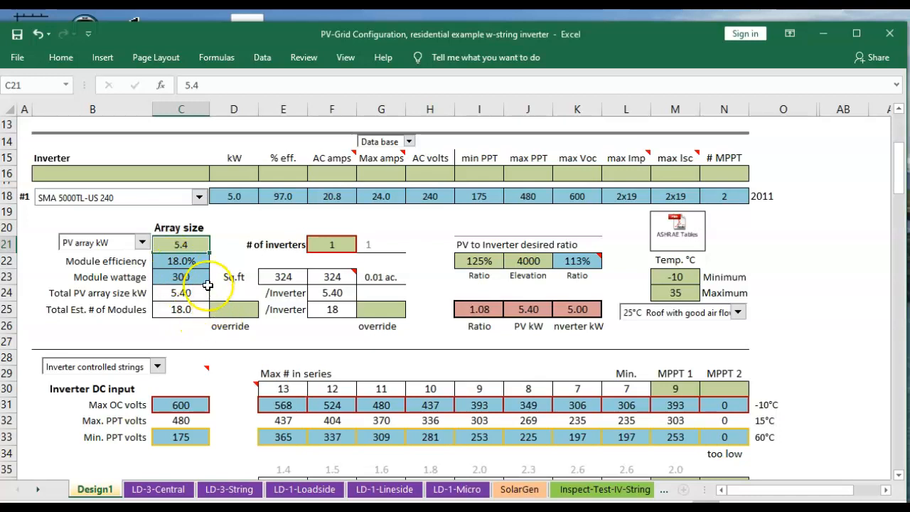
Clear the array size entry and select the minimum and maximum temperature cells
key("BackSpace")
key("Tab")
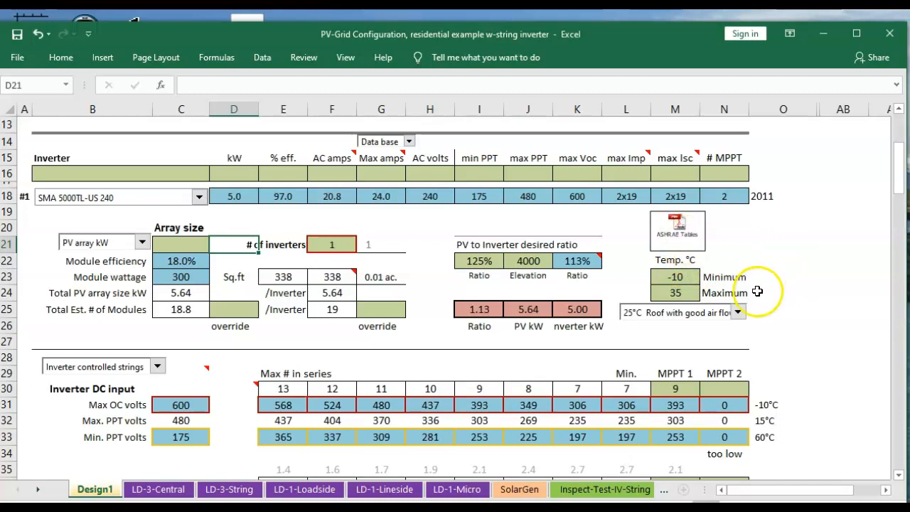
left_click(669, 277)
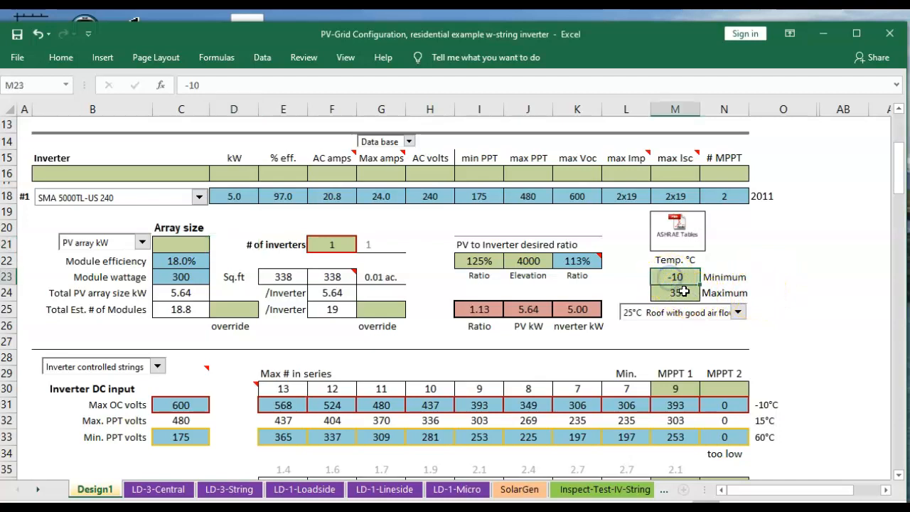
left_click(681, 291)
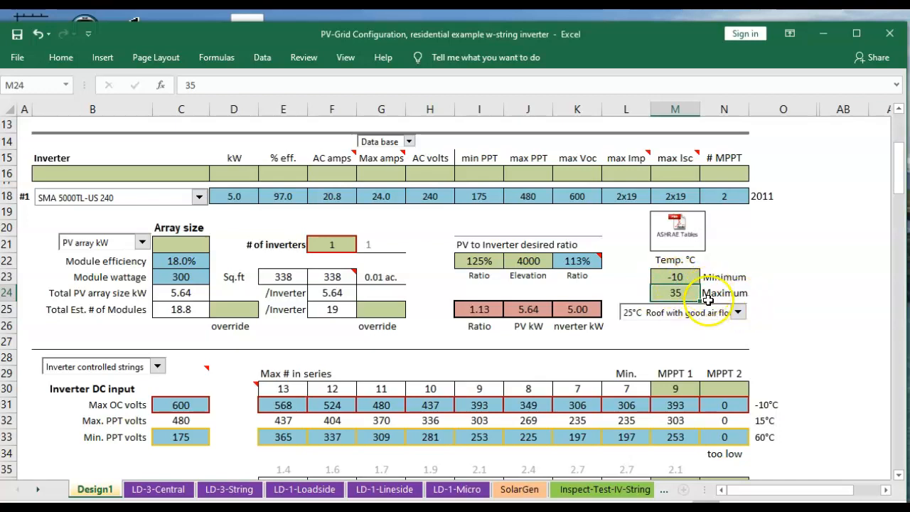
Set the module mounting condition to 30°C Roof with poor air flow
left_click(737, 313)
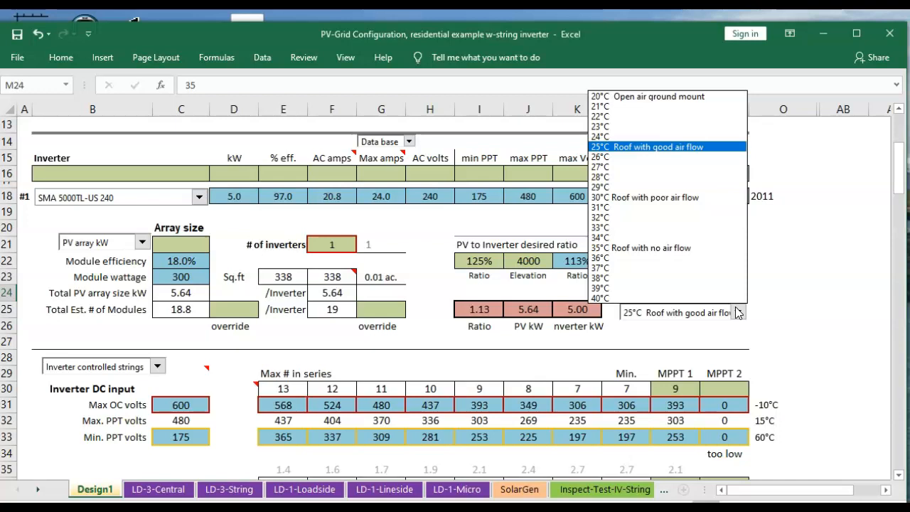
left_click(737, 312)
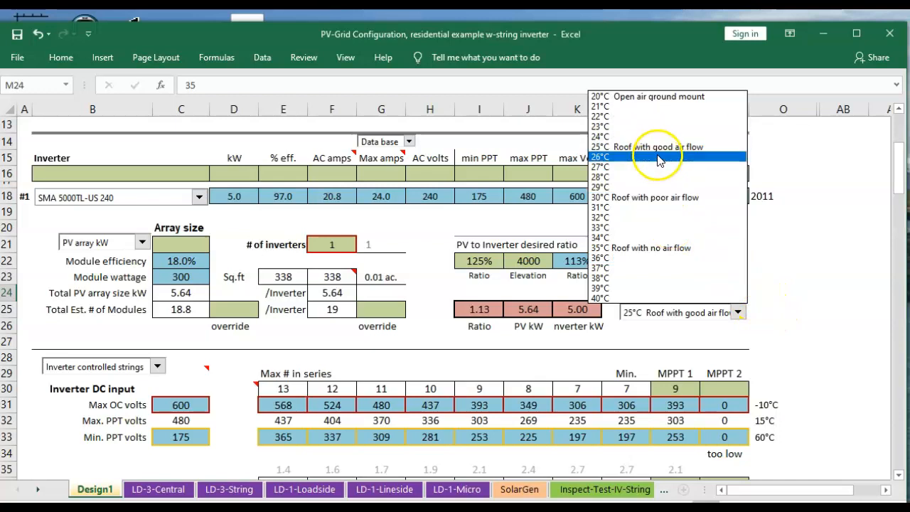
left_click(643, 147)
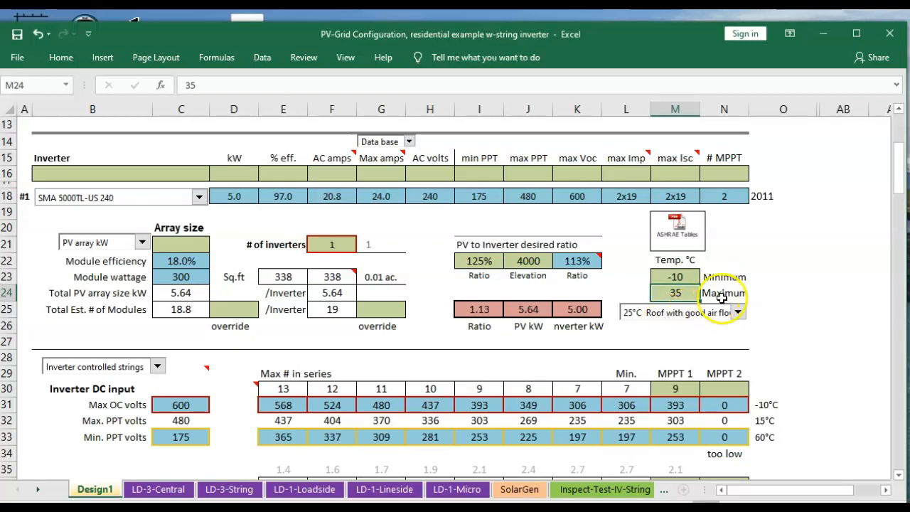
left_click(737, 313)
left_click(613, 196)
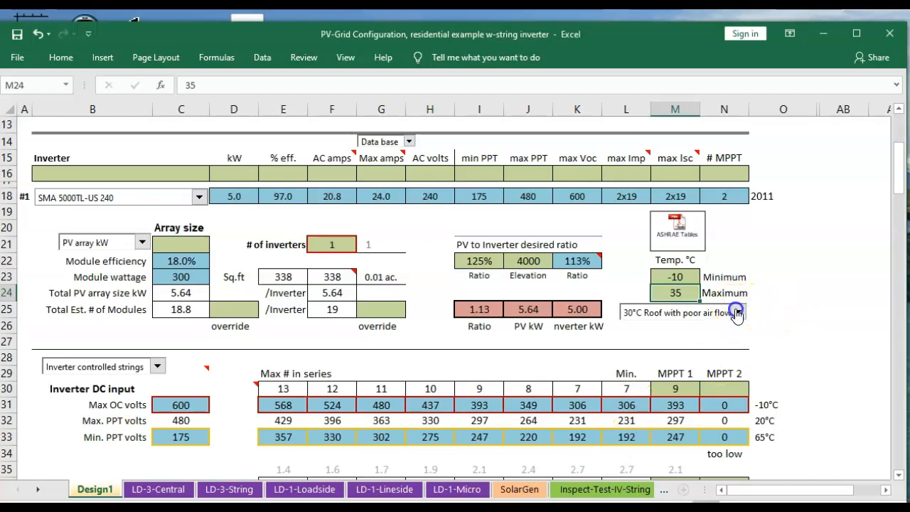
Set the mounting condition back to 25°C Roof with good air flow
left_click(738, 313)
left_click(619, 148)
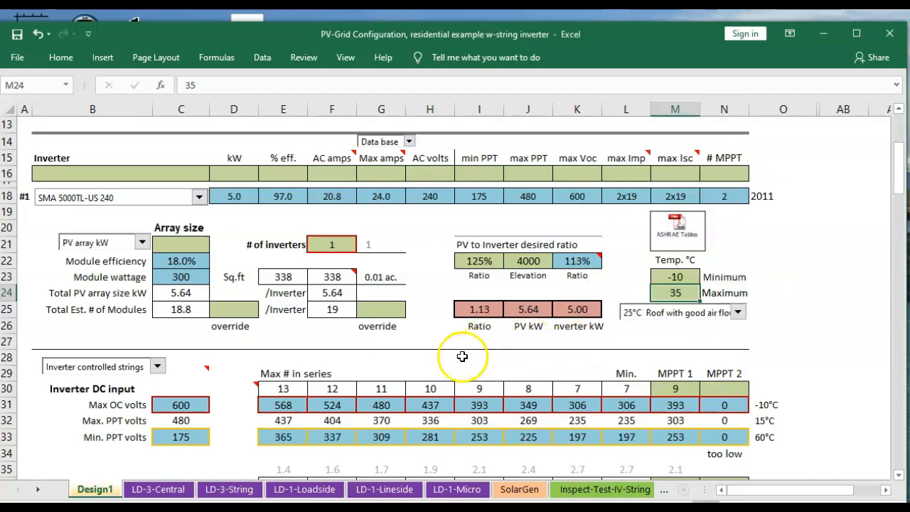
scroll(447, 360, "down", 1)
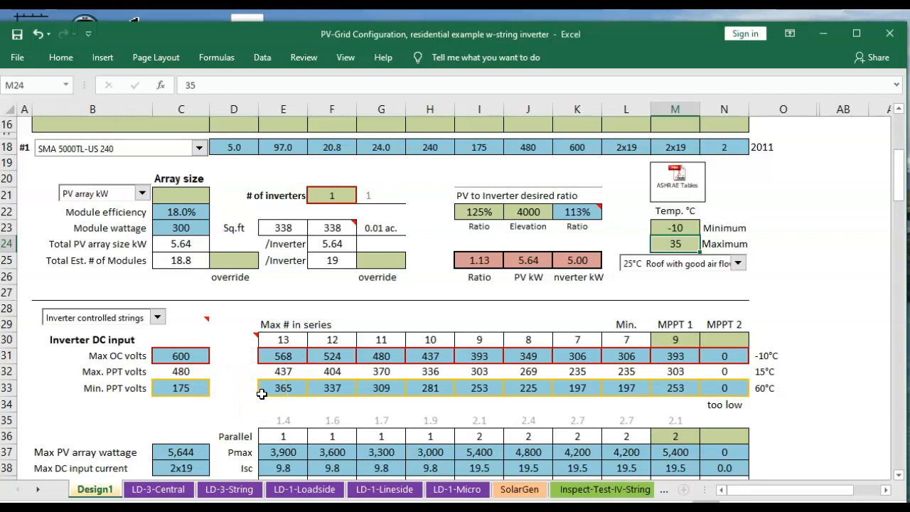
scroll(263, 391, "up", 1)
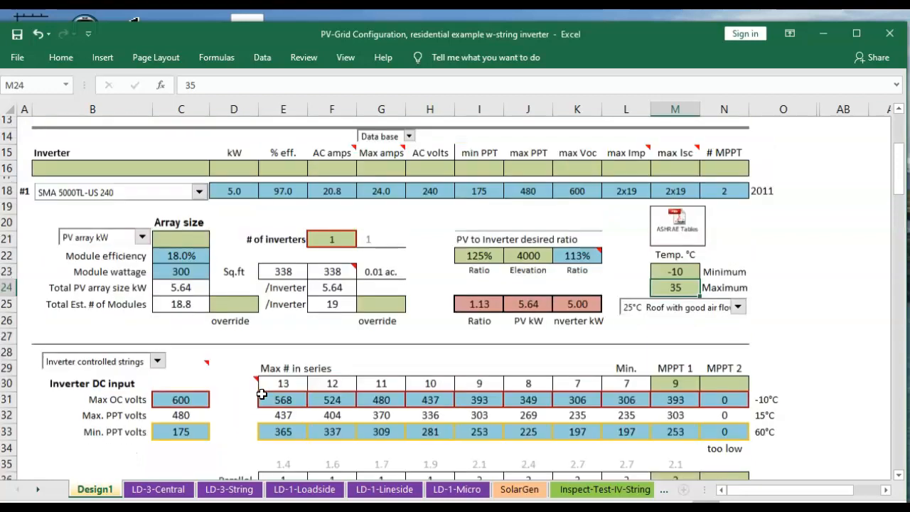
scroll(278, 376, "down", 1)
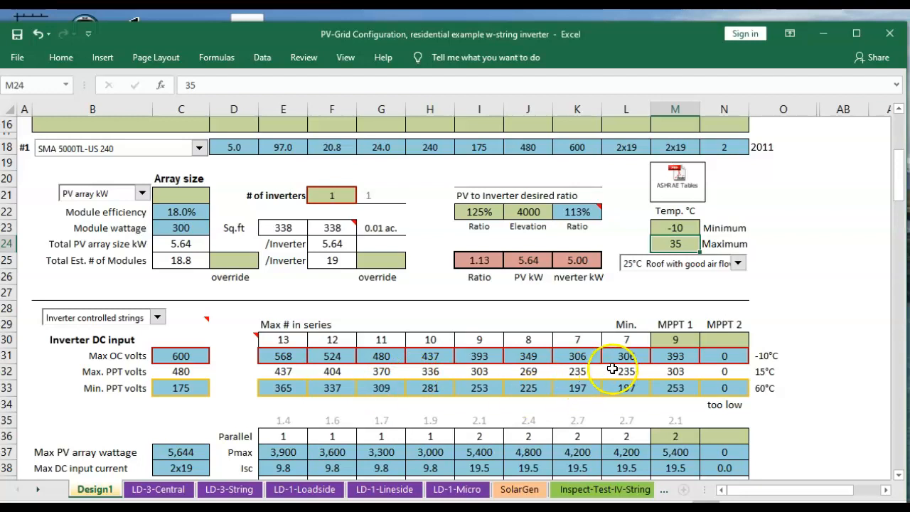
Inspect the MPPT 1 series and parallel string cells
left_click(672, 342)
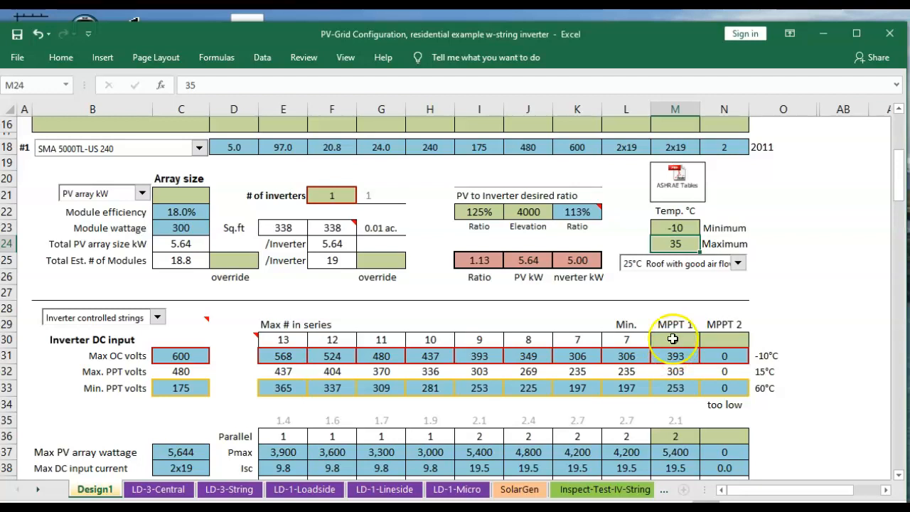
left_click(674, 435)
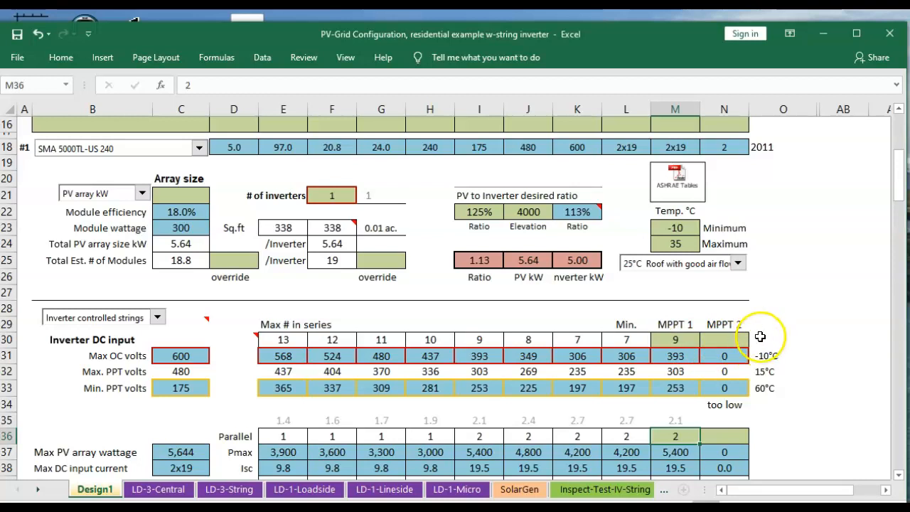
scroll(764, 346, "down", 1)
scroll(764, 346, "down", 2)
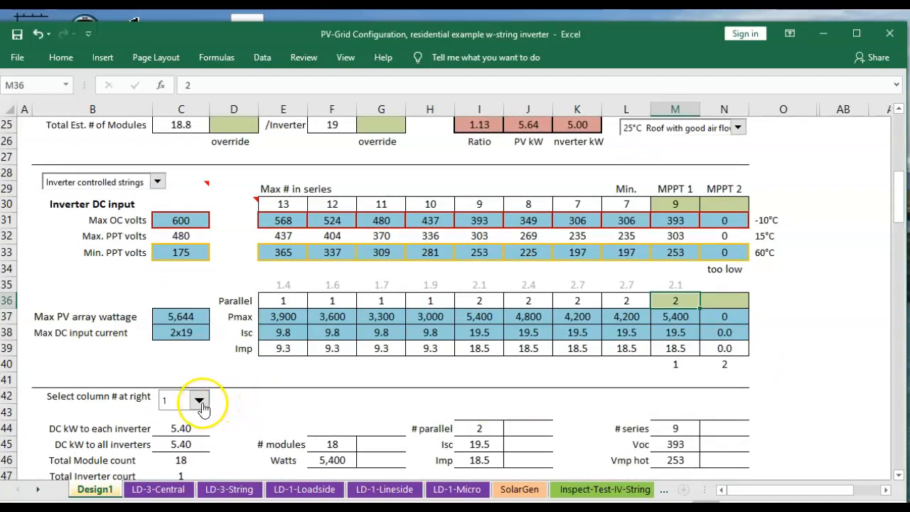
Enter 2 as the column number under MPPT 2
left_click(680, 364)
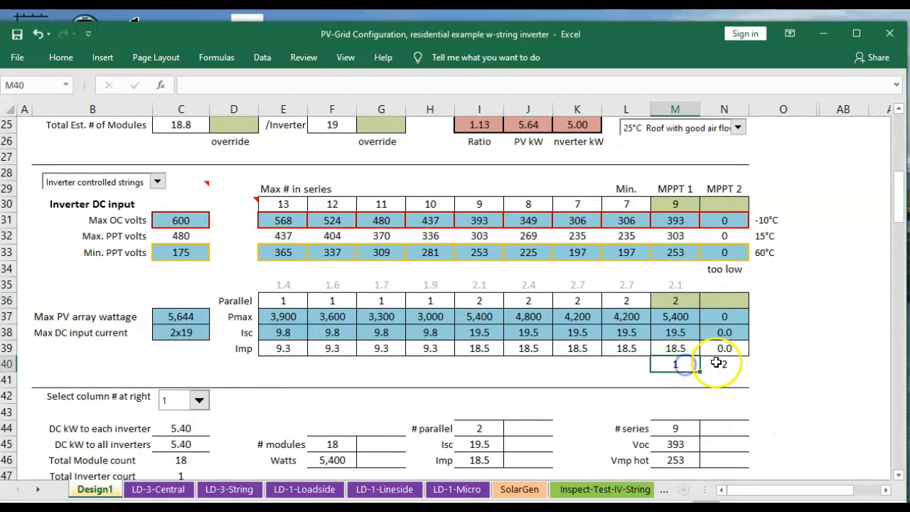
left_click(719, 363)
type("2")
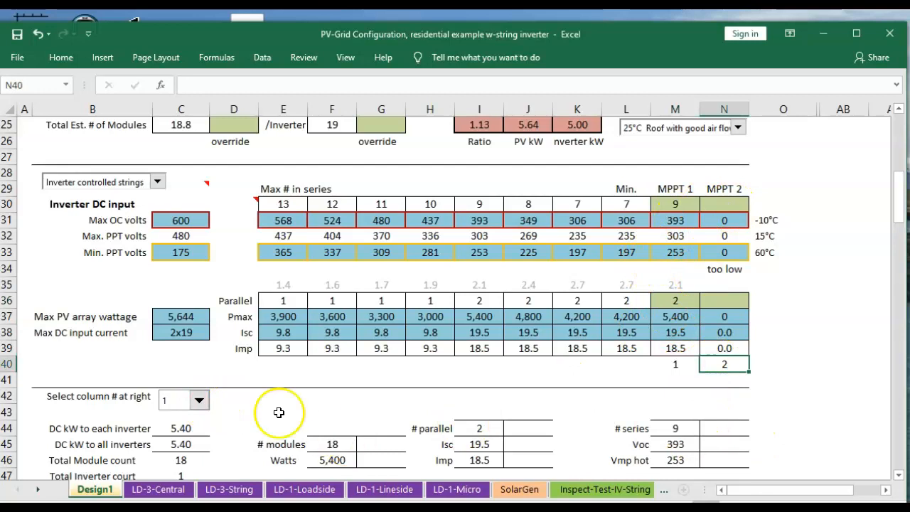
left_click(200, 401)
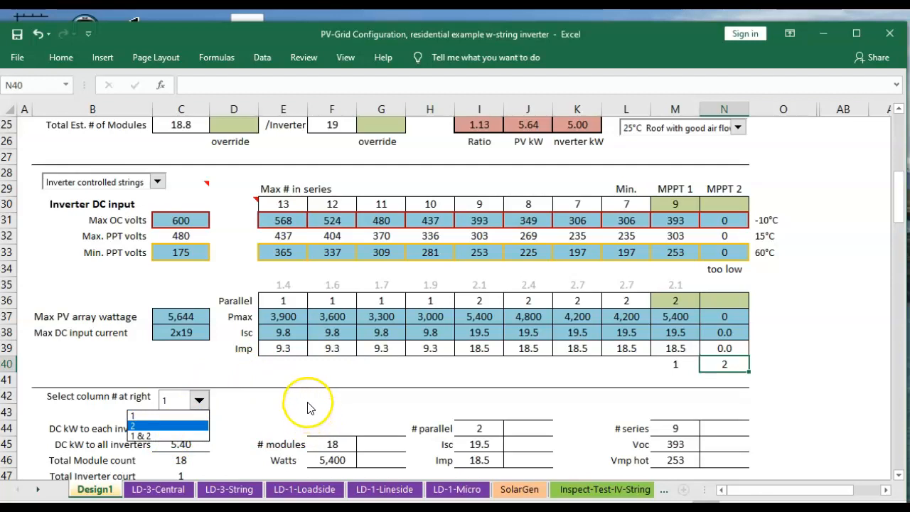
left_click(675, 366)
scroll(428, 419, "down", 1)
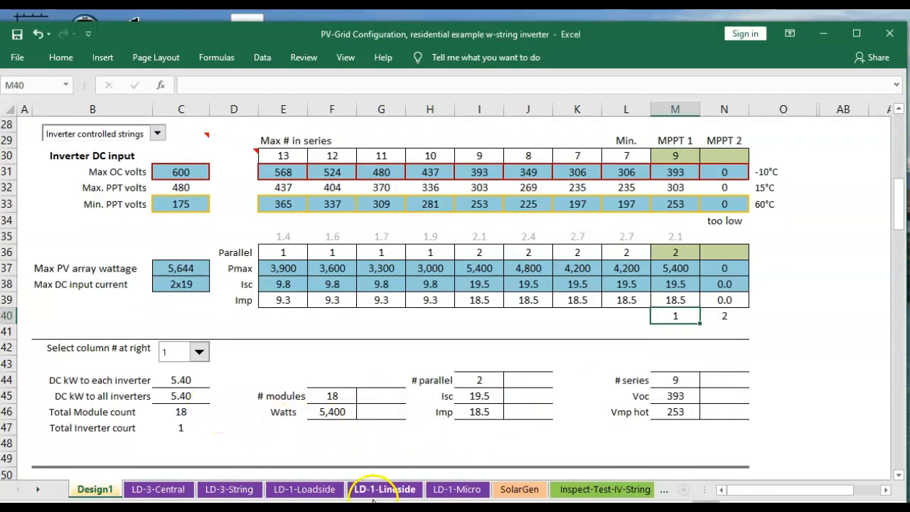
left_click(317, 490)
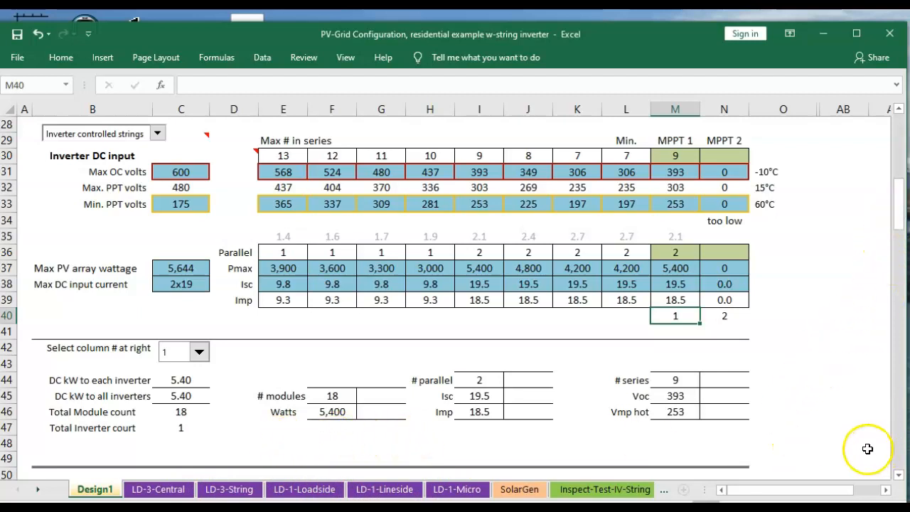
Scroll down the design sheet to review the second inverter section and the inter-row spacing table
scroll(826, 431, "down", 3)
scroll(835, 427, "down", 3)
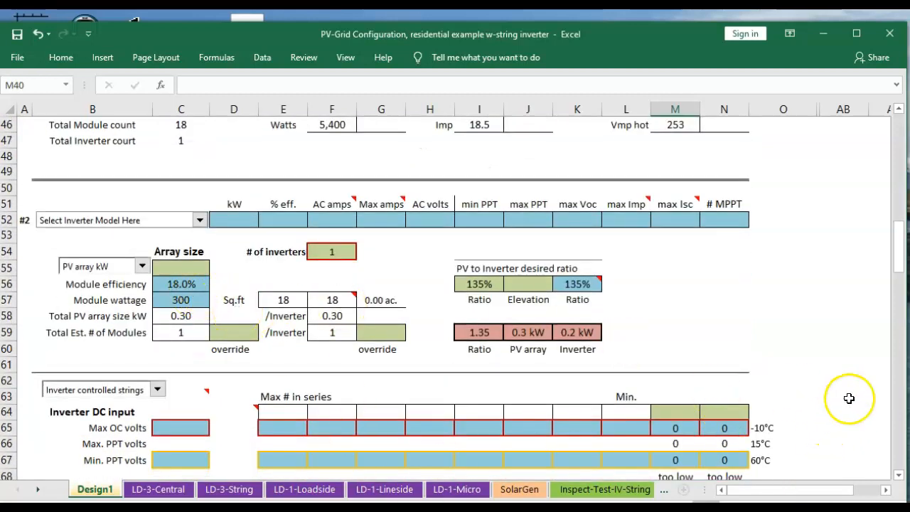
scroll(859, 383, "down", 1)
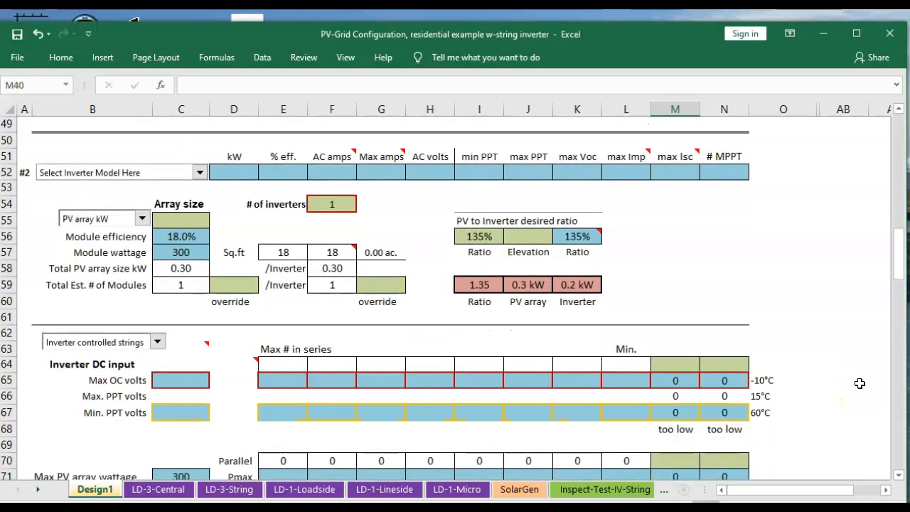
scroll(859, 383, "down", 3)
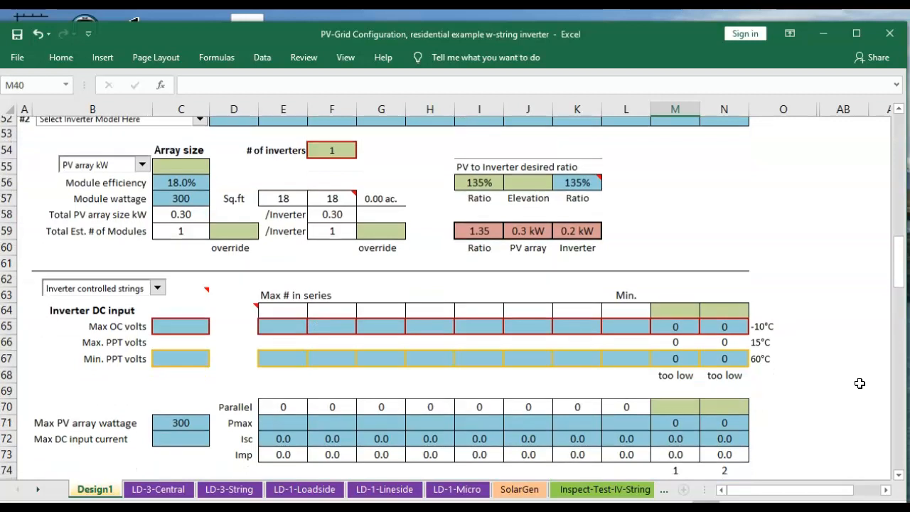
scroll(860, 383, "down", 4)
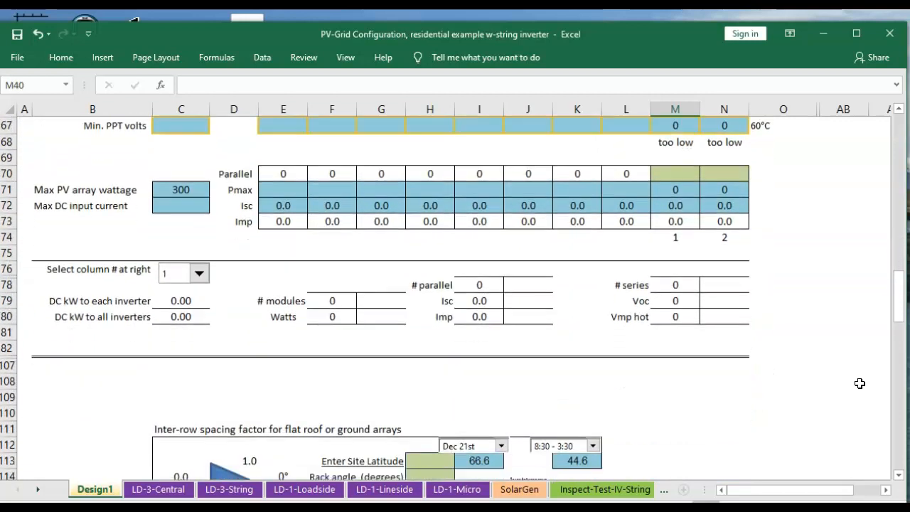
scroll(859, 383, "down", 1)
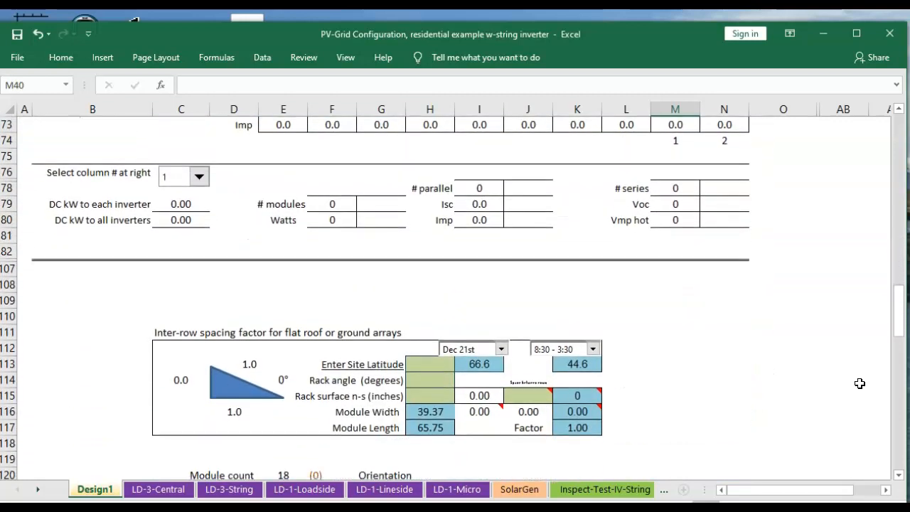
scroll(860, 383, "down", 3)
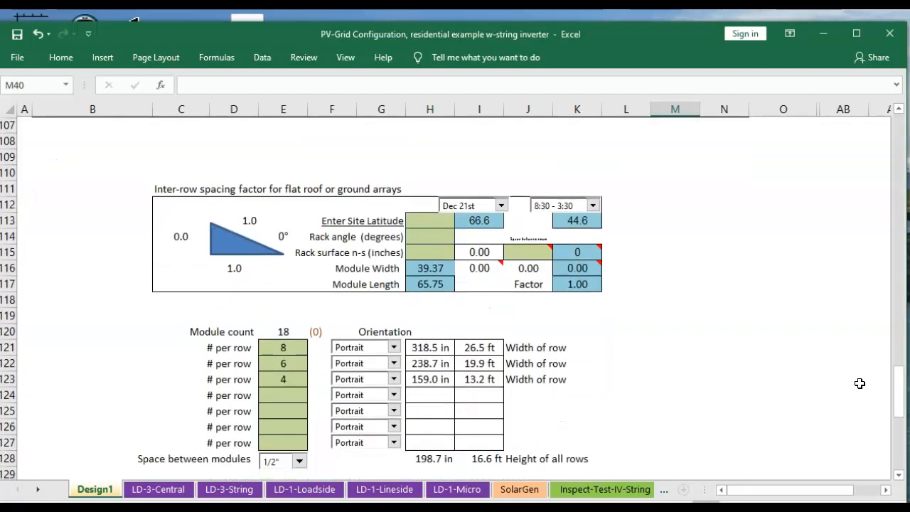
scroll(859, 383, "down", 1)
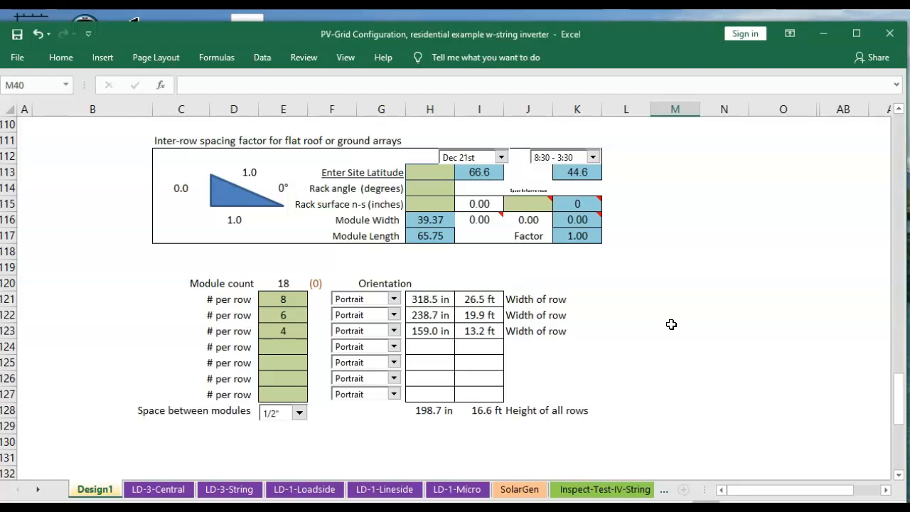
Switch the first module row's orientation to Landscape and then back to Portrait
left_click(393, 298)
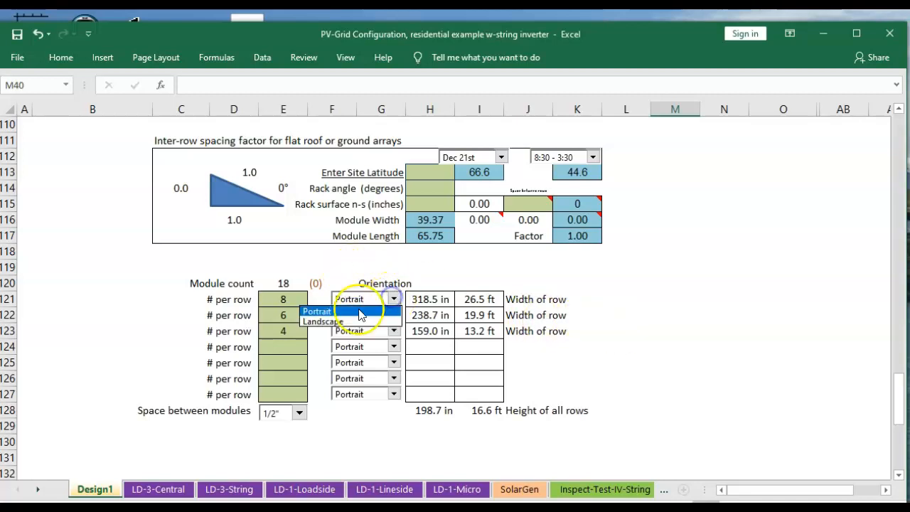
left_click(324, 322)
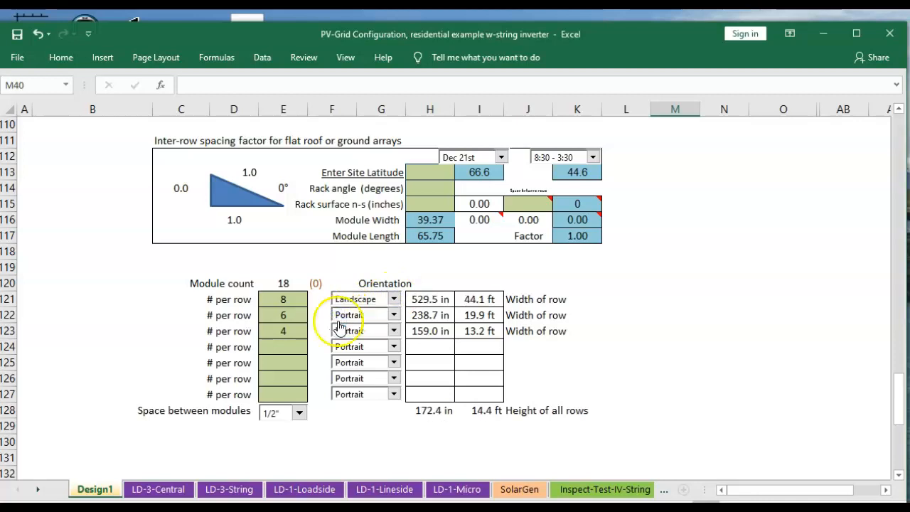
left_click(393, 299)
left_click(349, 311)
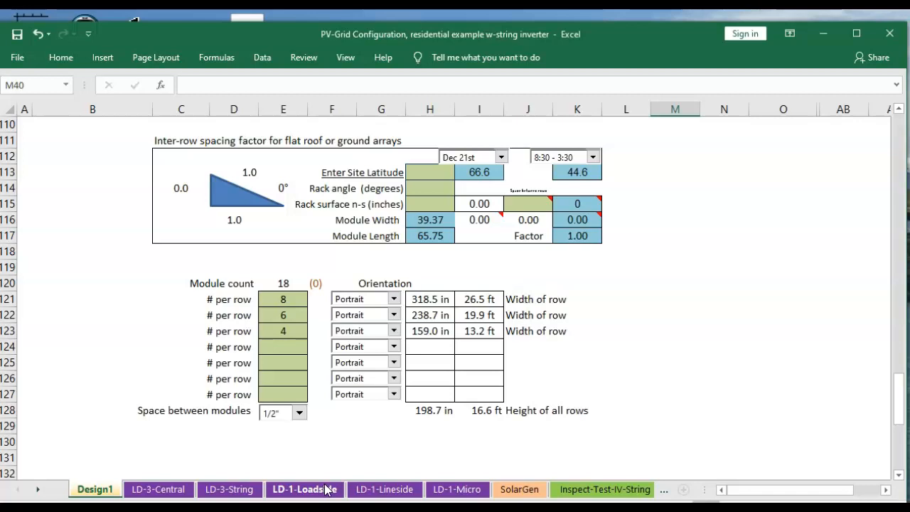
Open the LD-1-Loadside sheet and move to the PV Inputs Model 1 section
left_click(388, 492)
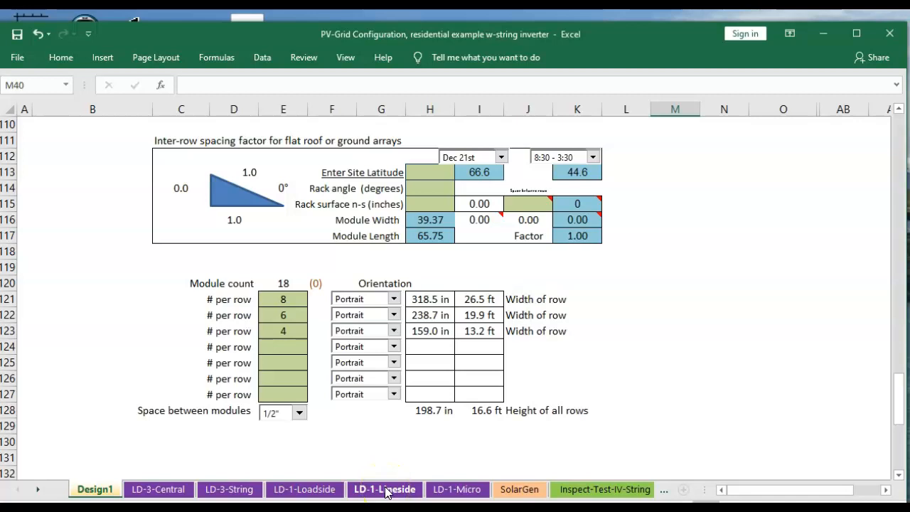
left_click(377, 491)
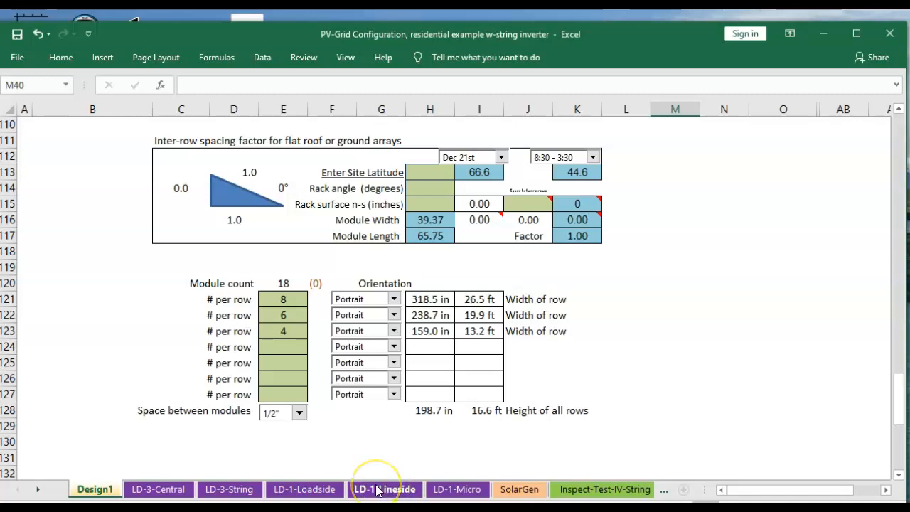
left_click(316, 490)
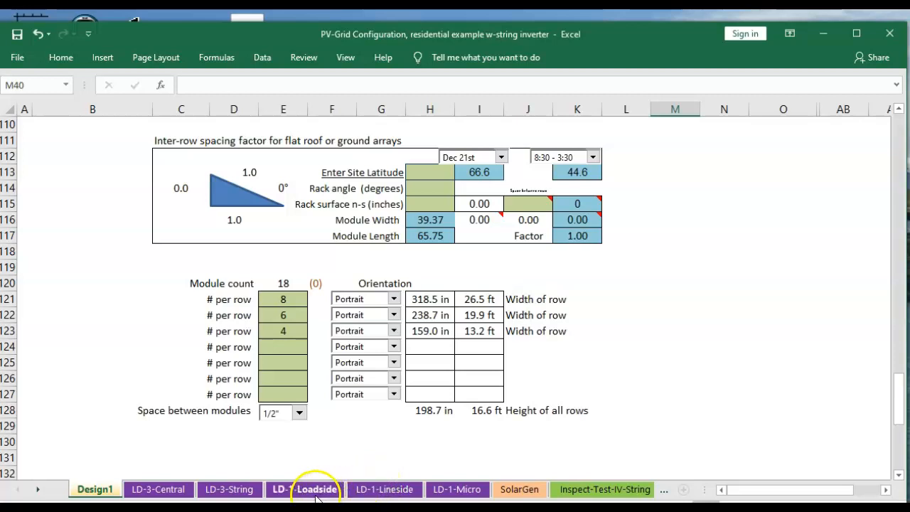
left_click(315, 492)
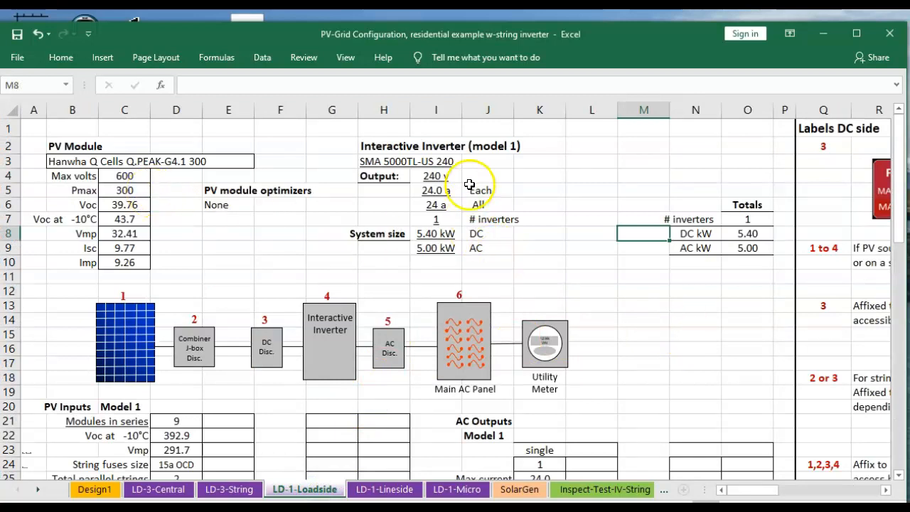
scroll(583, 272, "down", 1)
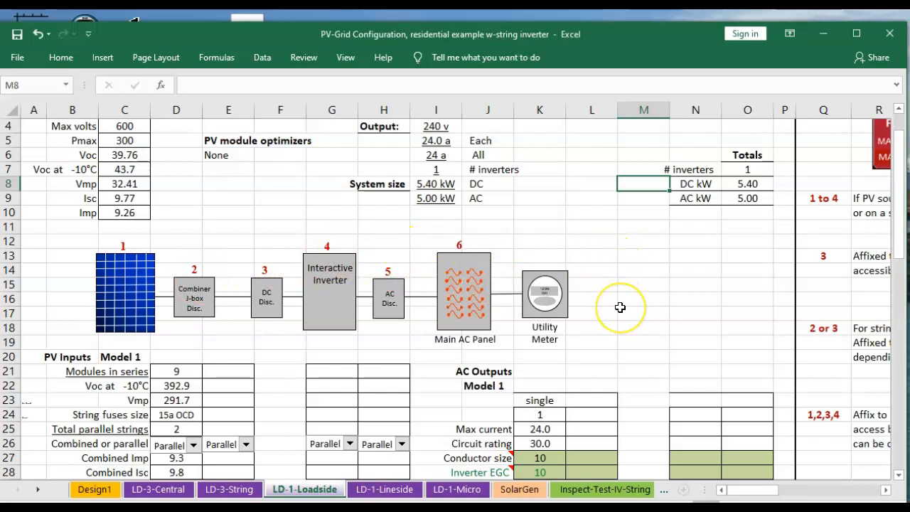
scroll(620, 307, "down", 2)
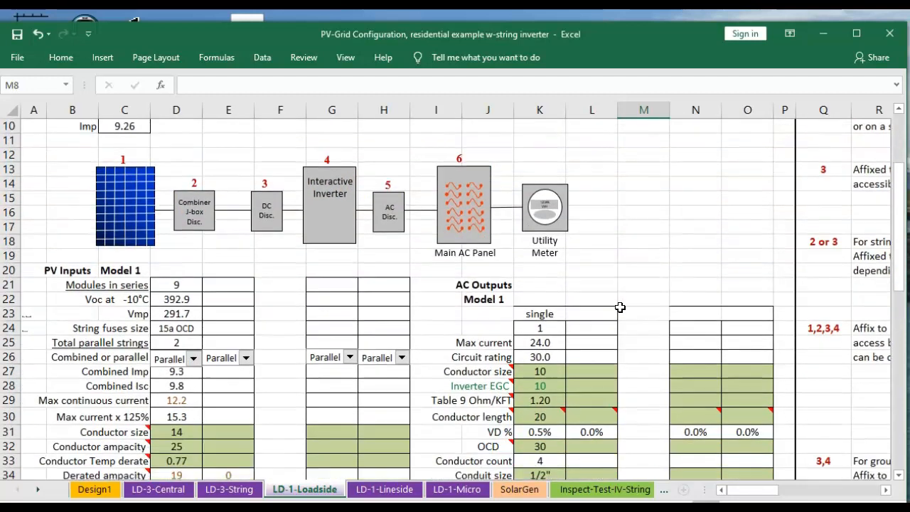
scroll(620, 307, "down", 1)
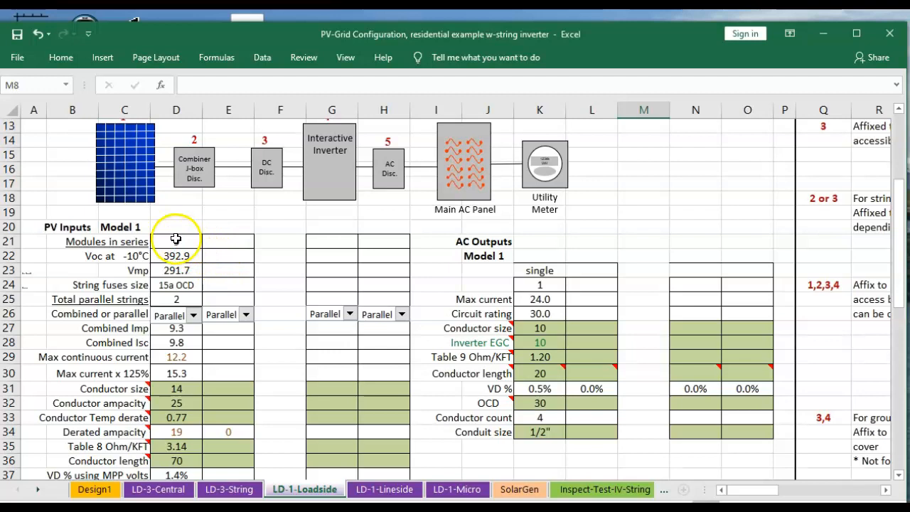
Inspect the Model 1 parallel strings, string fuse size, Voc and Vmp cells
left_click(184, 302)
left_click(185, 284)
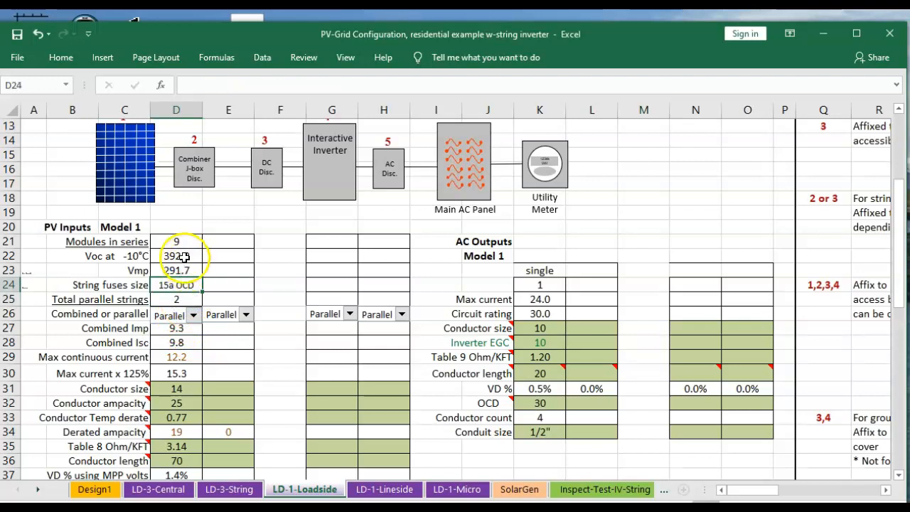
left_click(179, 256)
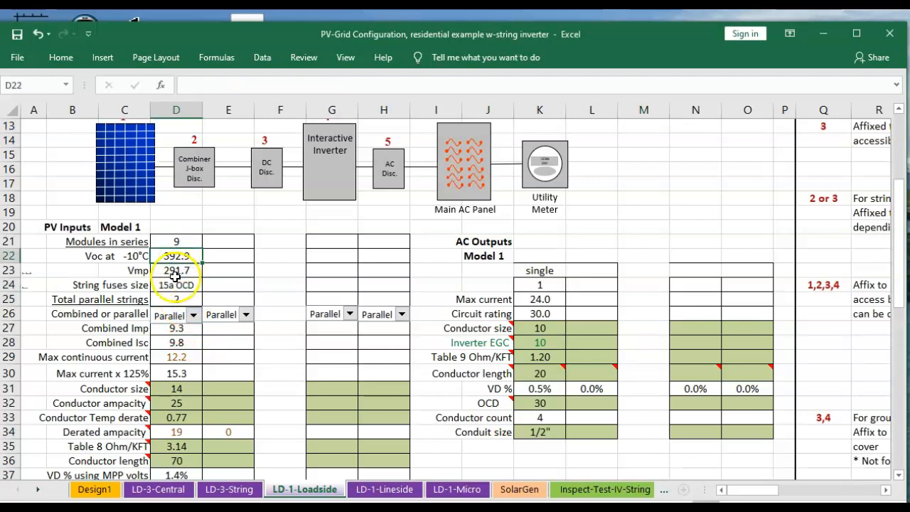
left_click(175, 271)
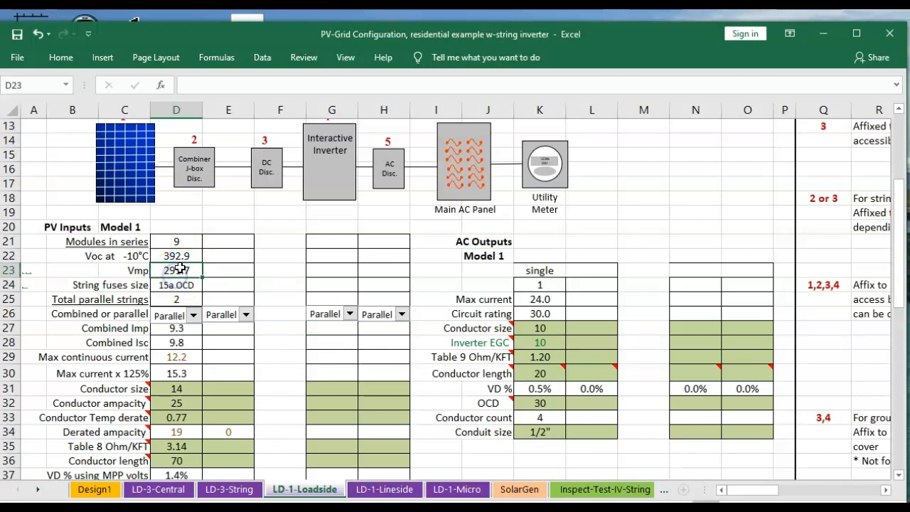
left_click(180, 257)
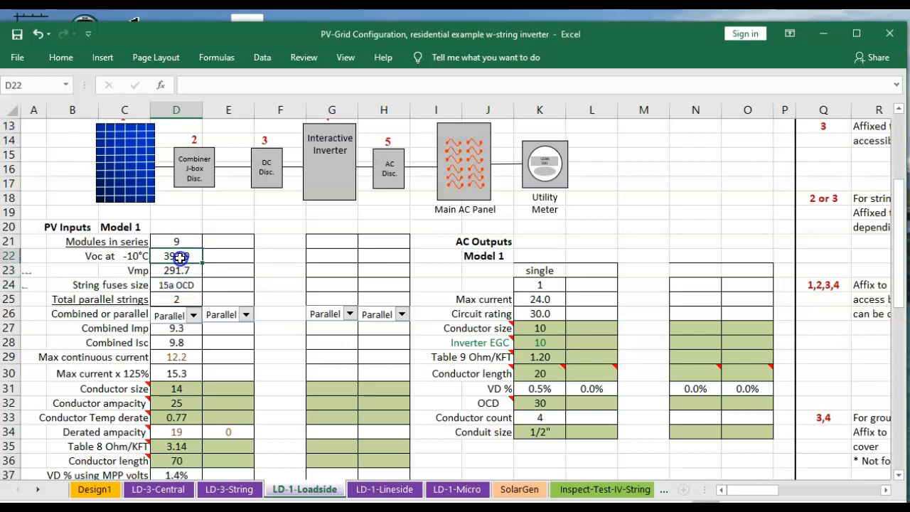
left_click(182, 273)
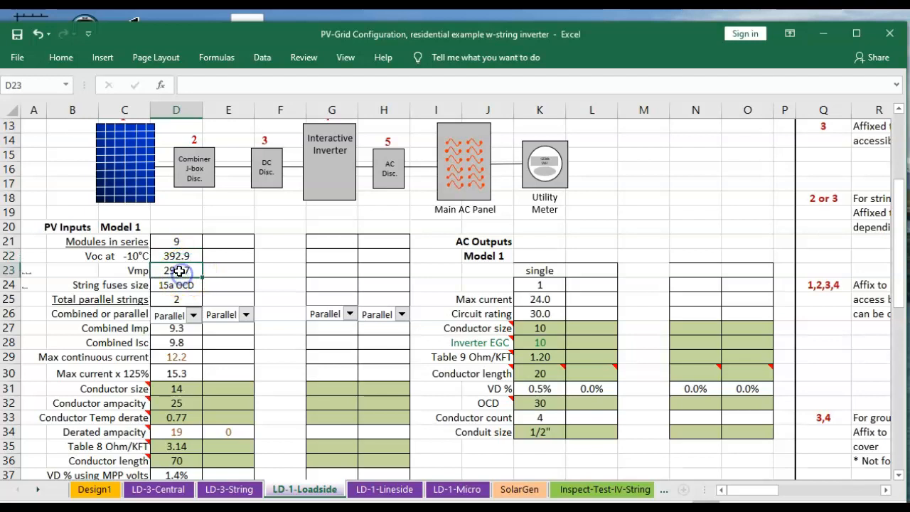
left_click(178, 256)
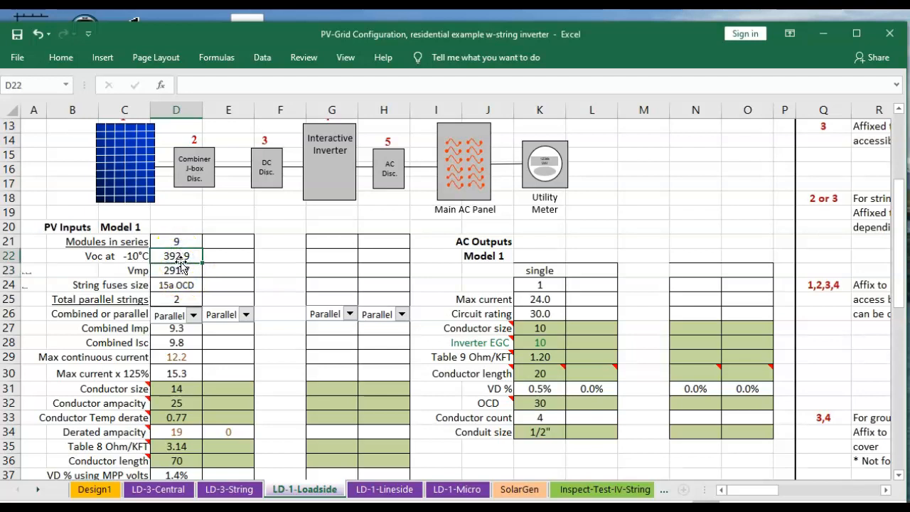
left_click(174, 270)
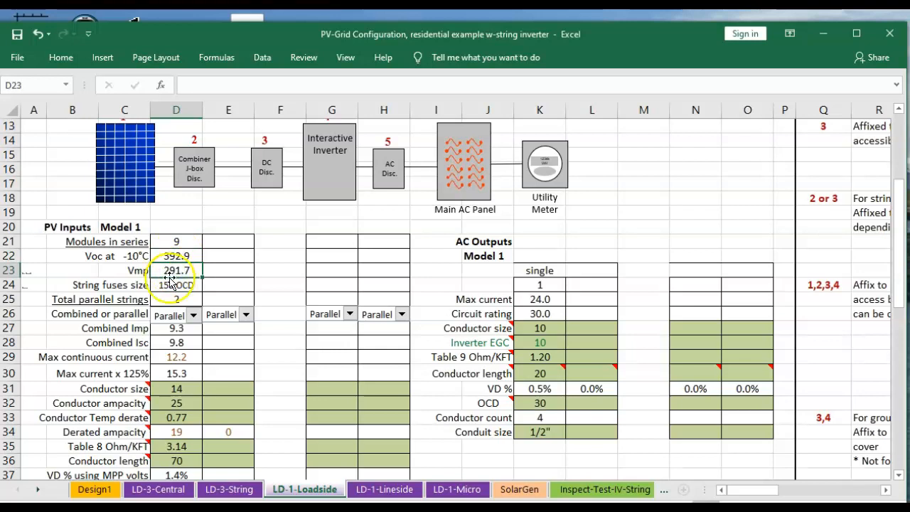
scroll(169, 282, "down", 1)
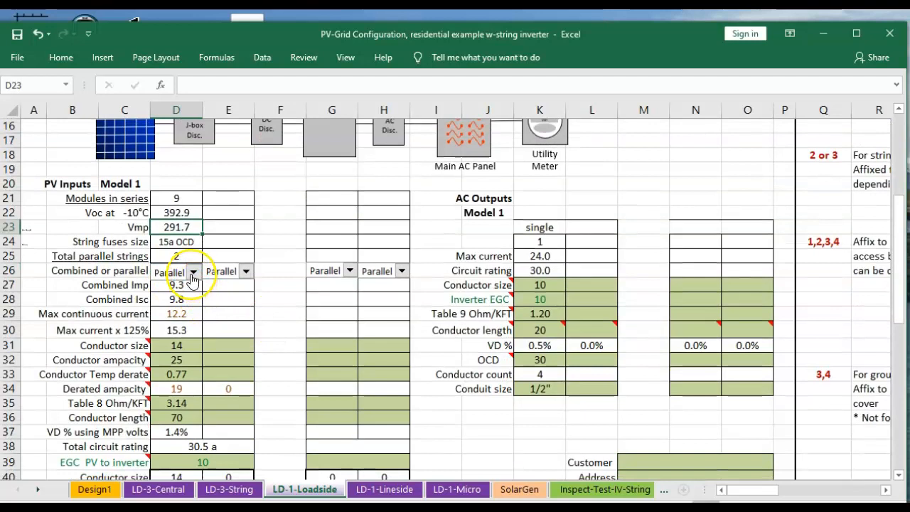
Change Model 1's combined-or-parallel setting to Combined, then return it to Parallel
left_click(193, 272)
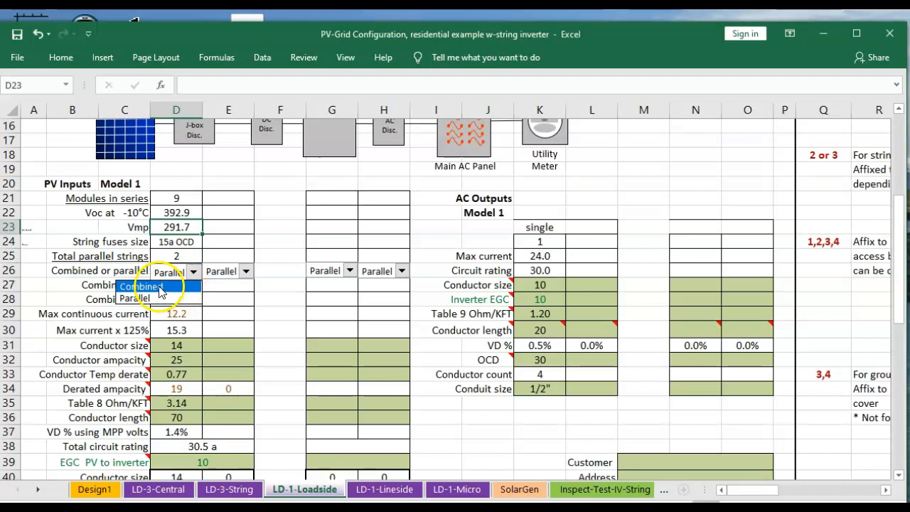
left_click(160, 287)
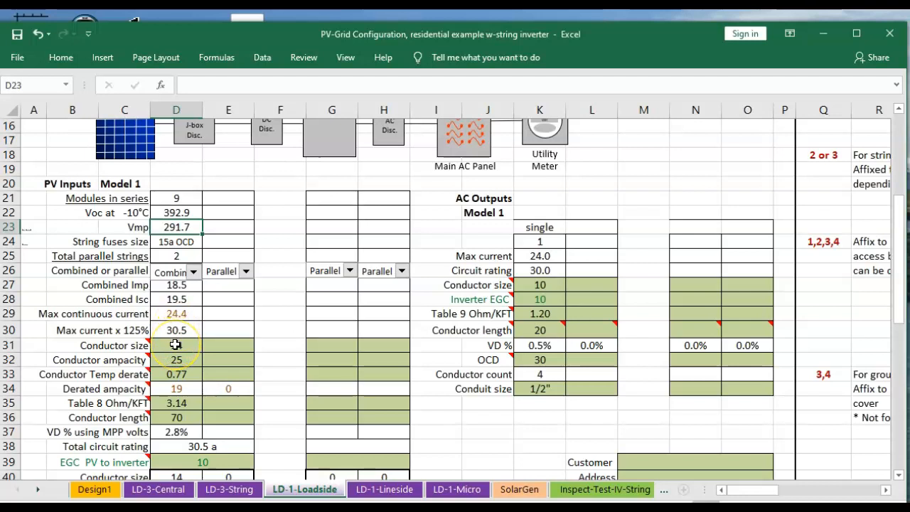
left_click(192, 272)
left_click(142, 298)
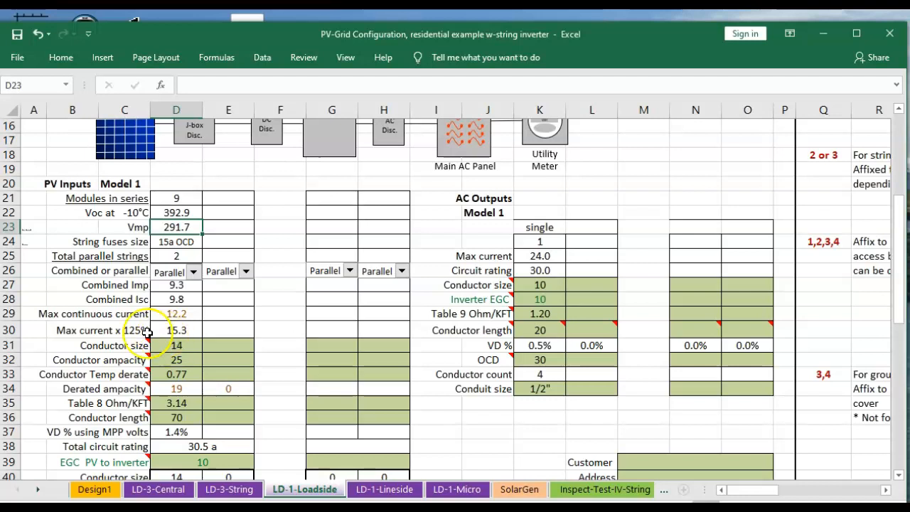
Inspect the Model 1 max continuous current and 125% current cells and their notes
left_click(171, 326)
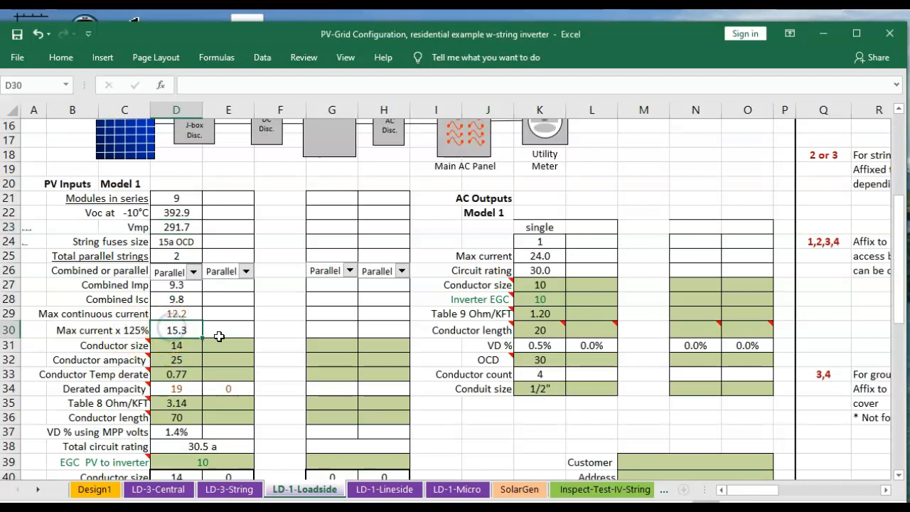
left_click(178, 312)
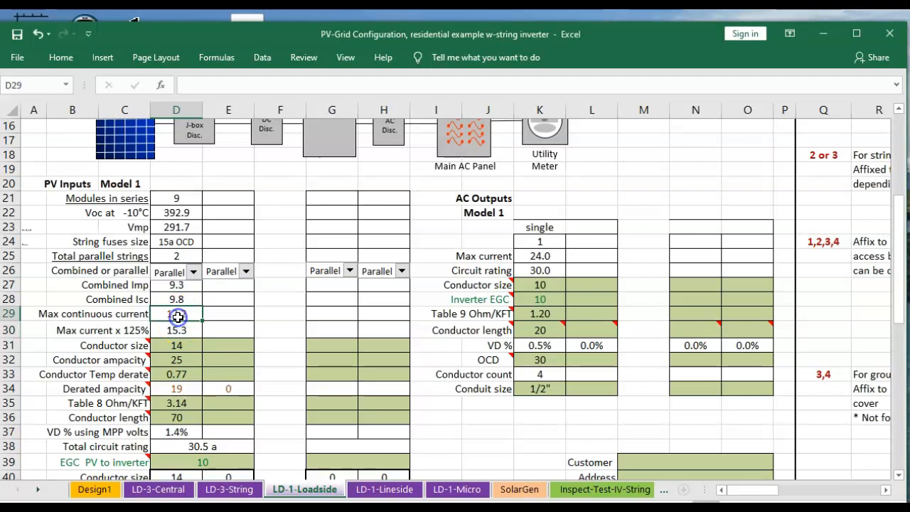
left_click(175, 331)
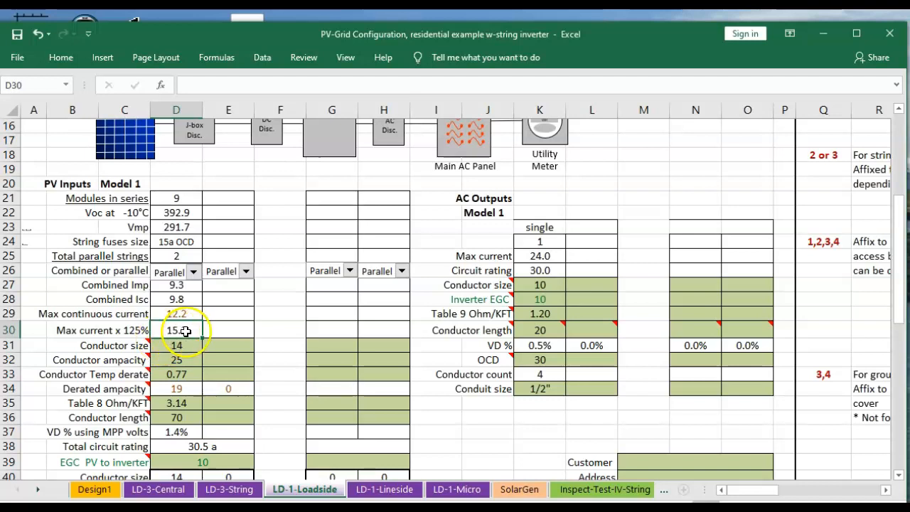
mouse_move(130, 349)
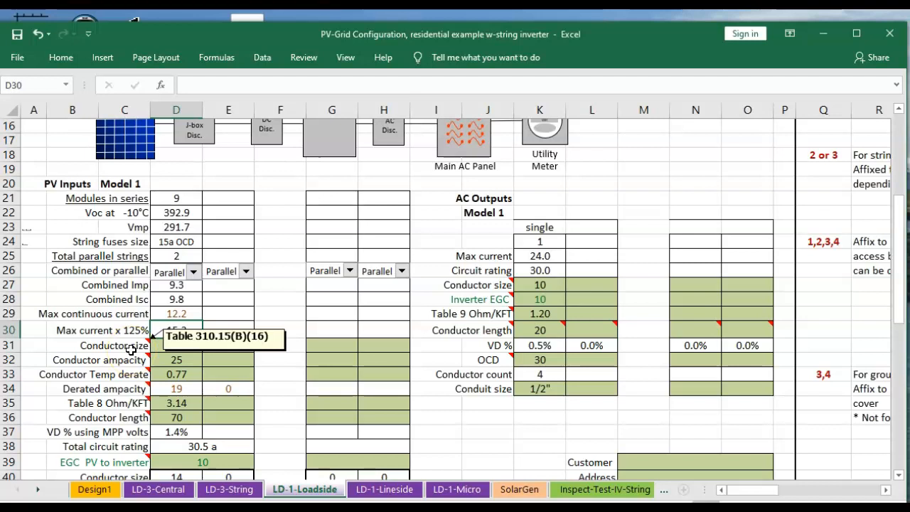
scroll(131, 349, "down", 3)
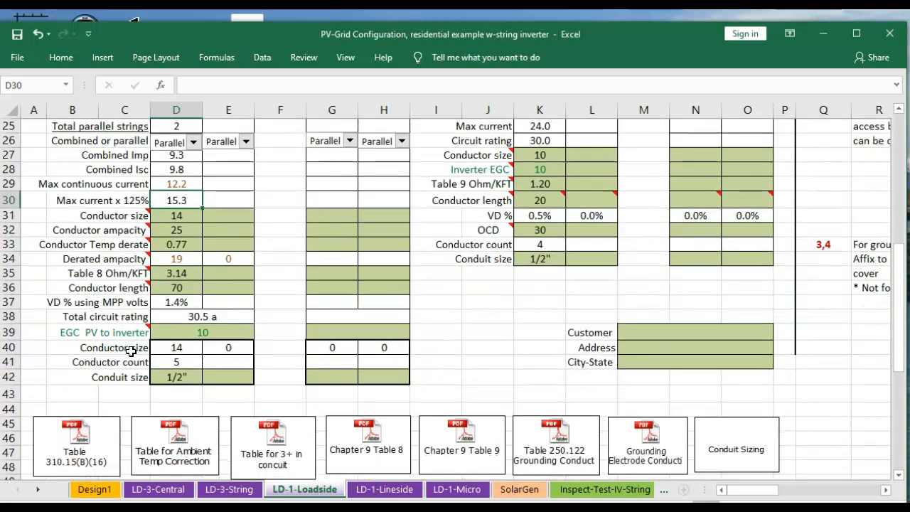
Open the embedded Table 310.15(B)(16) PDF and review the copper conductor ampacities by wire size and temperature rating
scroll(131, 349, "down", 1)
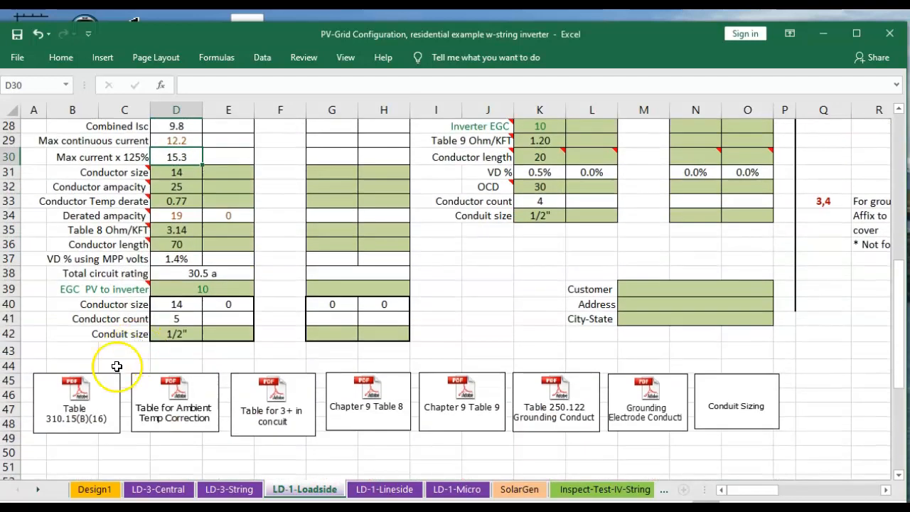
left_click(76, 407)
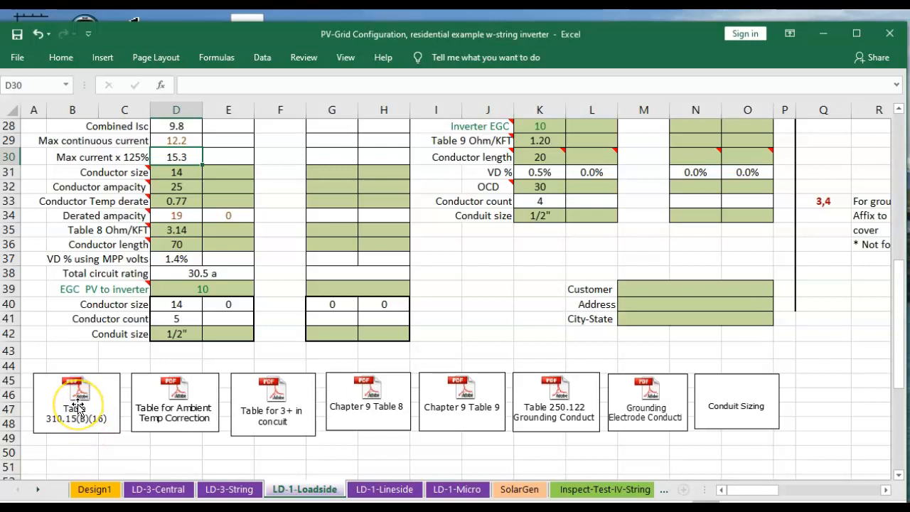
left_click(77, 403)
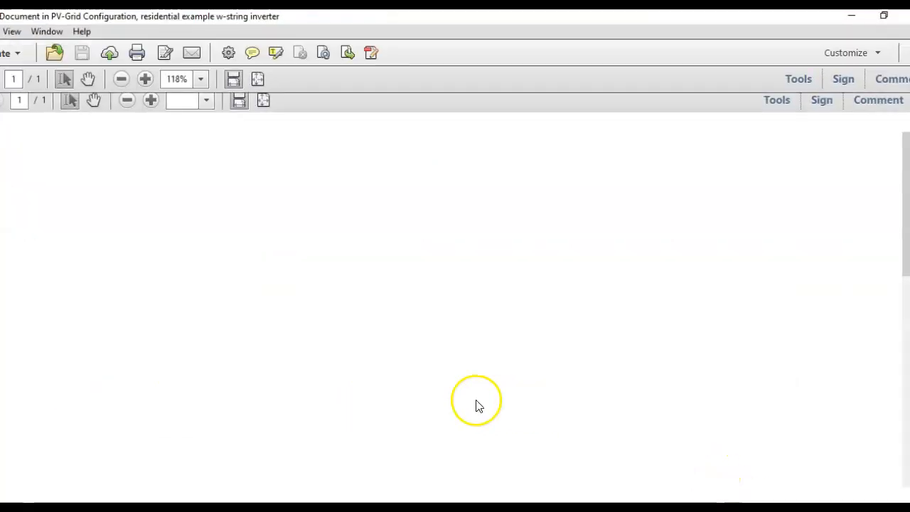
scroll(400, 377, "down", 5)
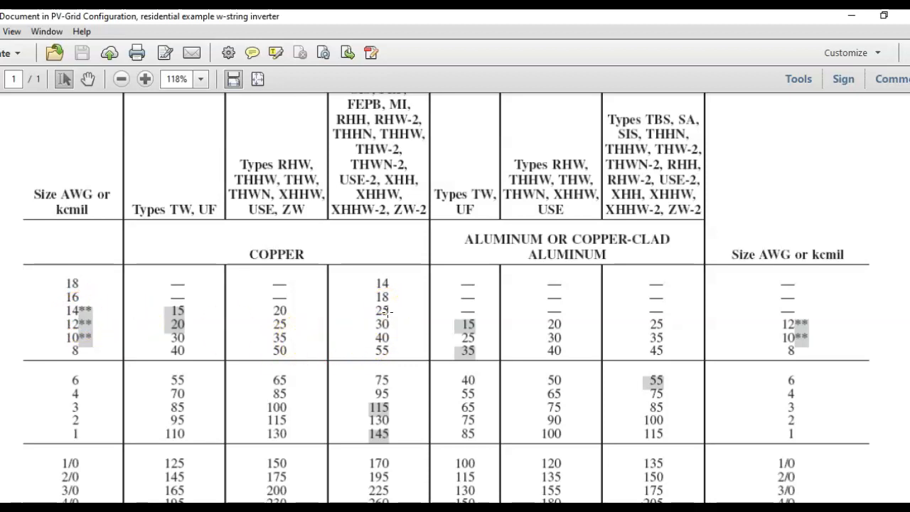
scroll(384, 292, "up", 3)
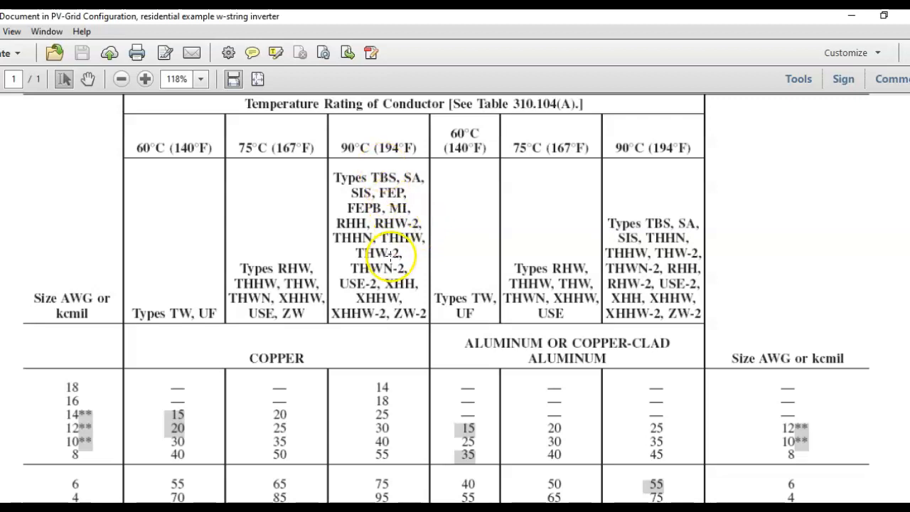
scroll(380, 291, "down", 2)
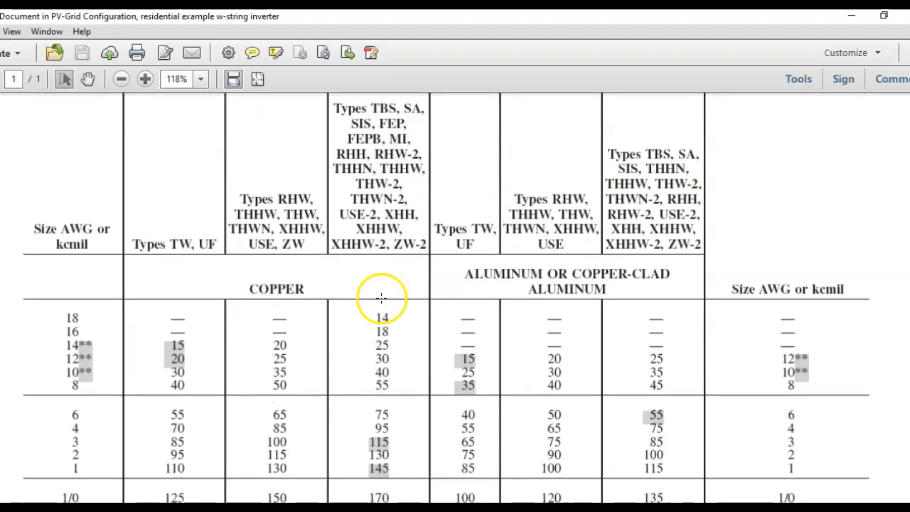
scroll(378, 319, "down", 1)
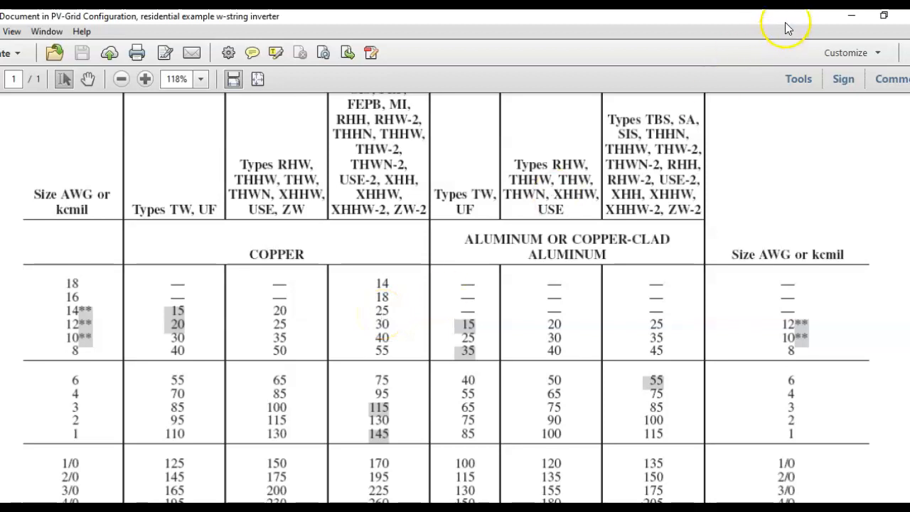
left_click(907, 16)
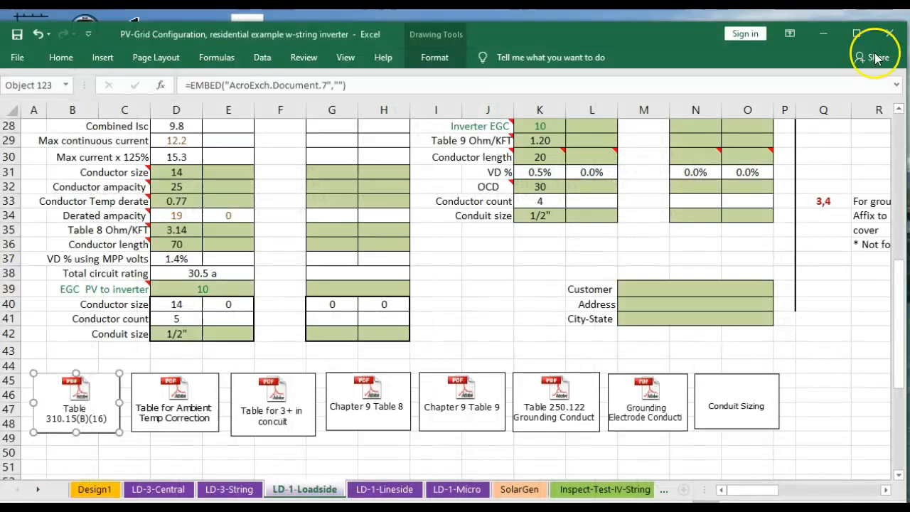
Inspect Model 1's conductor ampacity and temperature derate cells, then review the embedded ambient temperature correction factor table
left_click(191, 189)
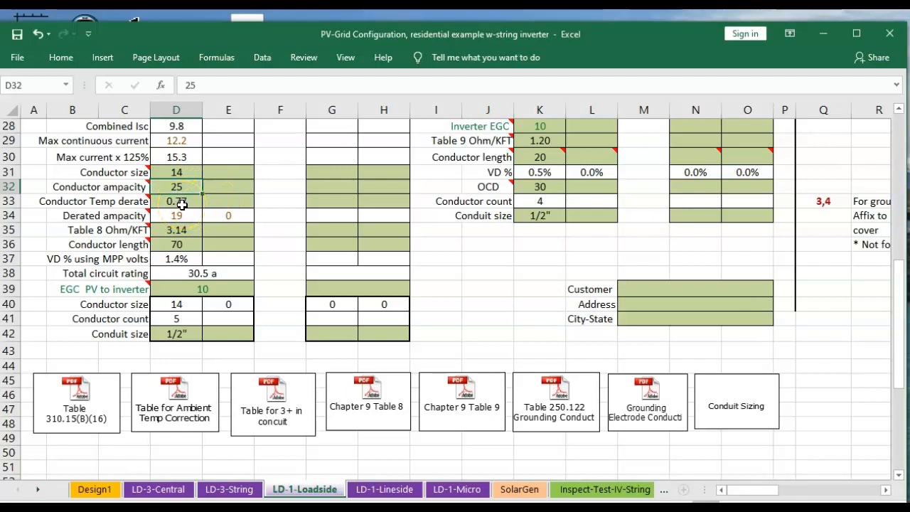
left_click(182, 203)
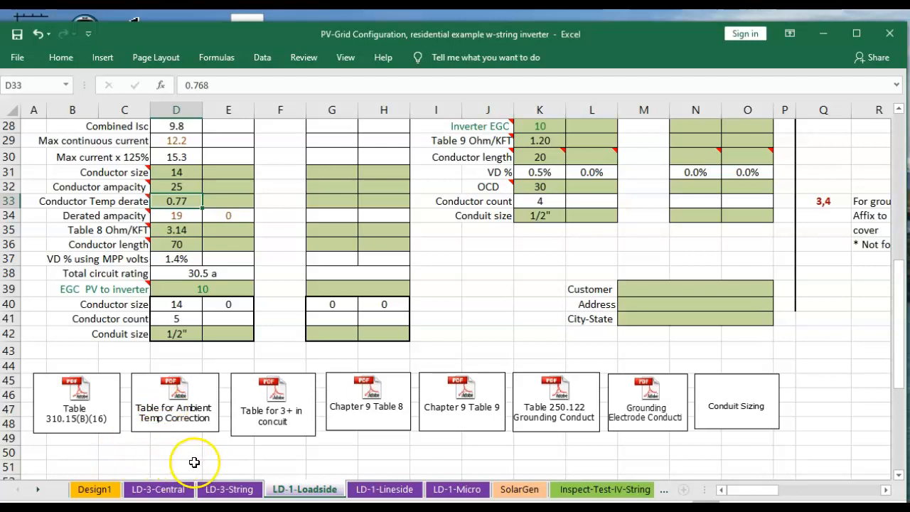
double_click(176, 409)
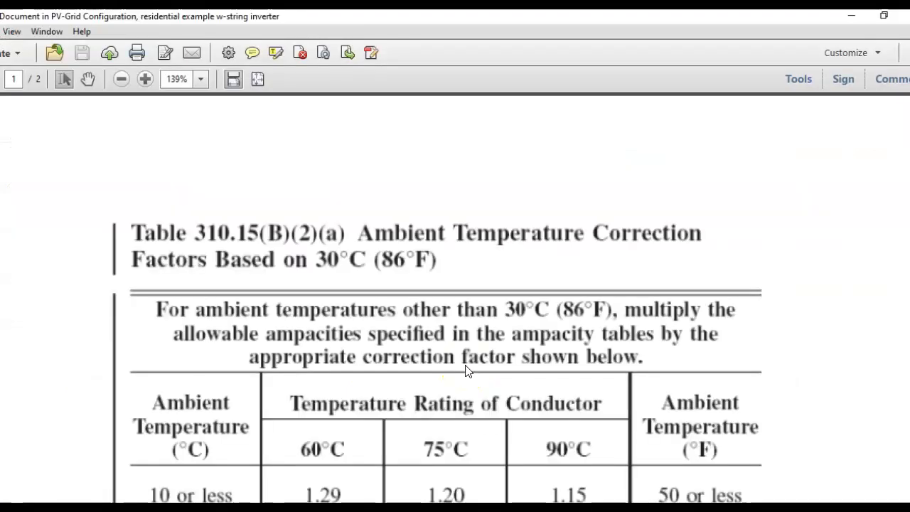
scroll(488, 346, "down", 3)
scroll(495, 346, "down", 6)
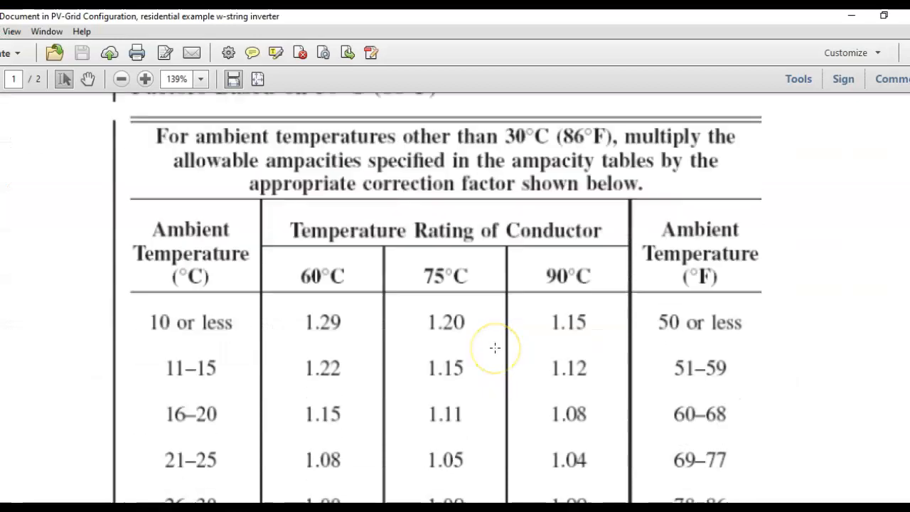
scroll(495, 347, "down", 2)
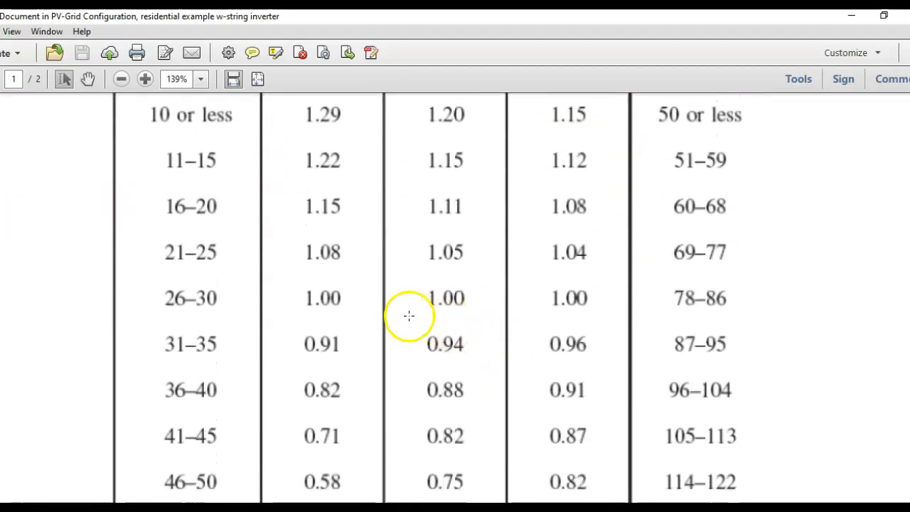
scroll(502, 346, "up", 2)
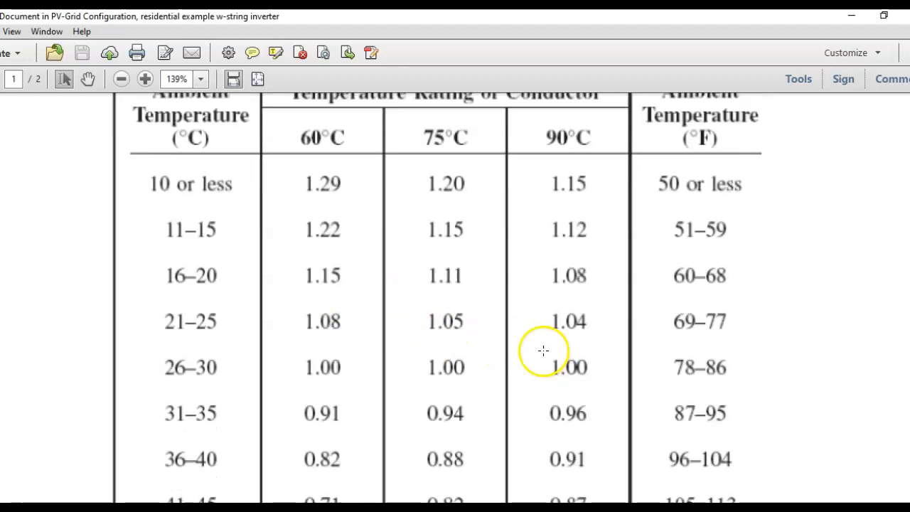
scroll(518, 244, "down", 3)
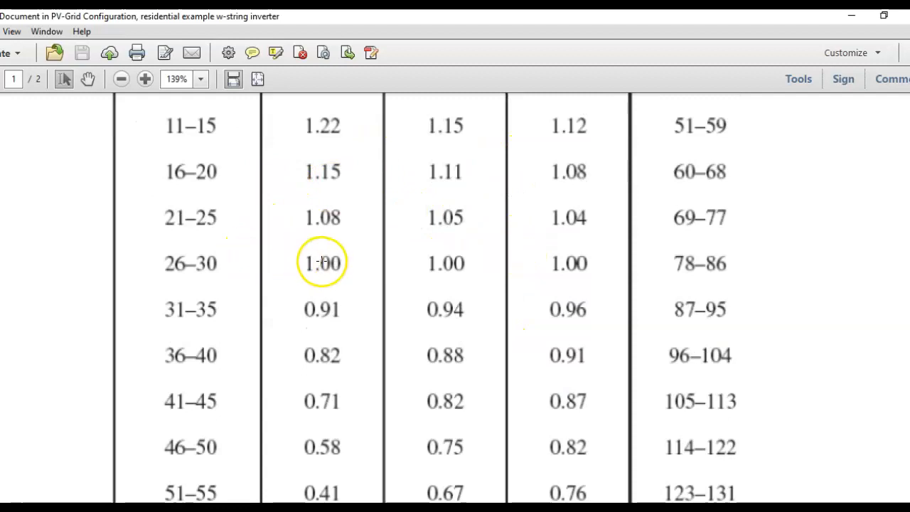
scroll(559, 296, "down", 1)
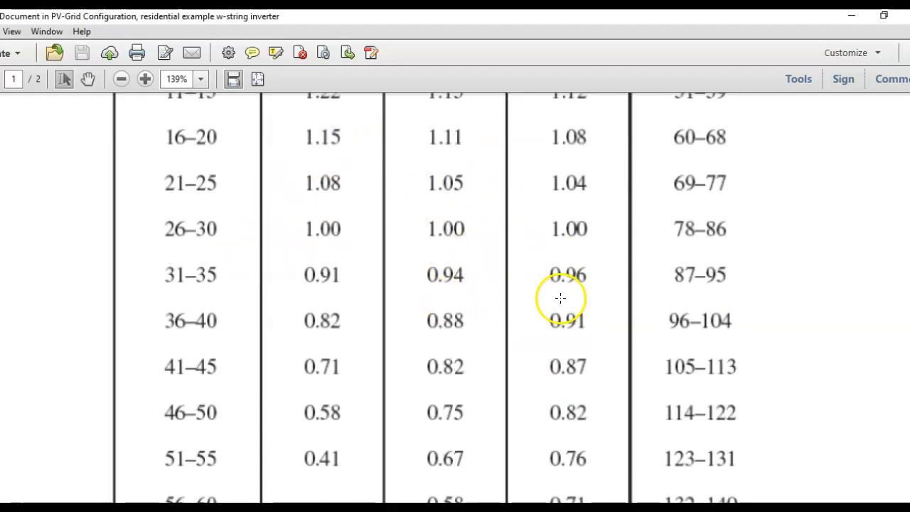
scroll(560, 297, "down", 1)
scroll(472, 187, "down", 1)
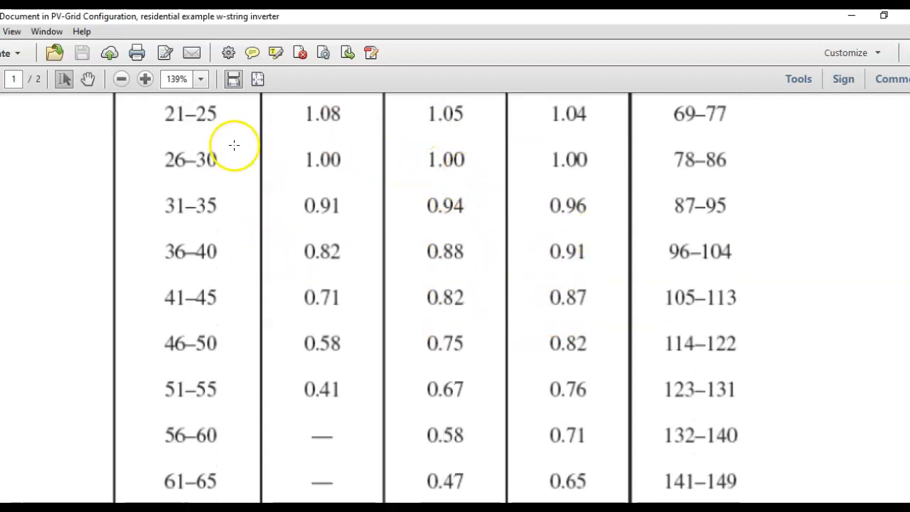
scroll(237, 141, "down", 2)
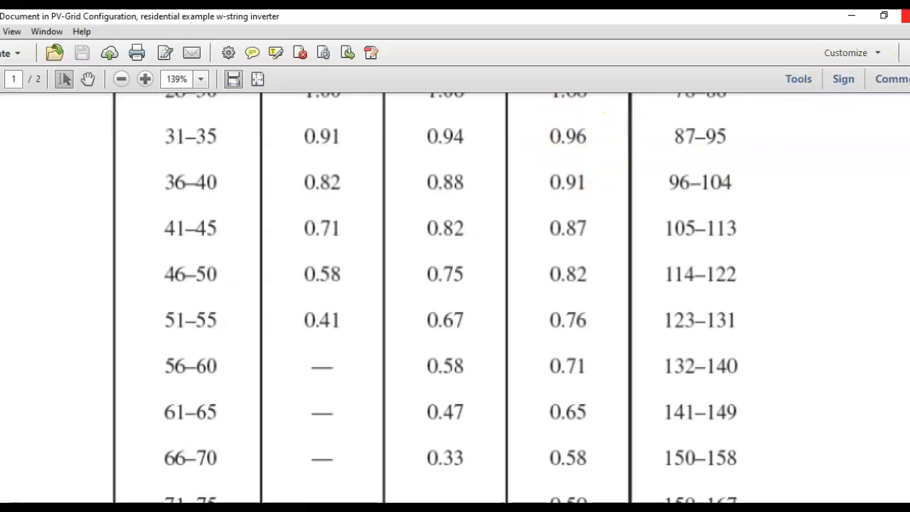
left_click(905, 16)
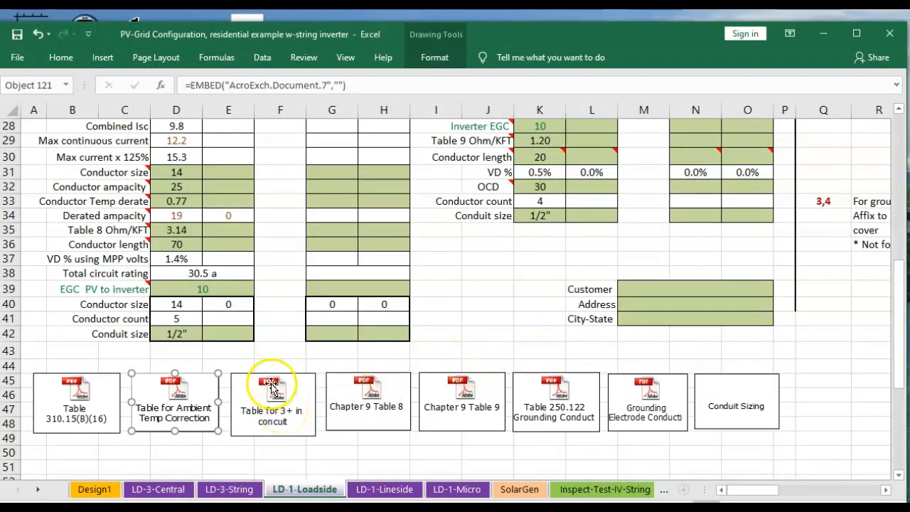
Open the embedded Table for 3+ in conduit PDF and review the conductor count adjustment percentages
double_click(283, 417)
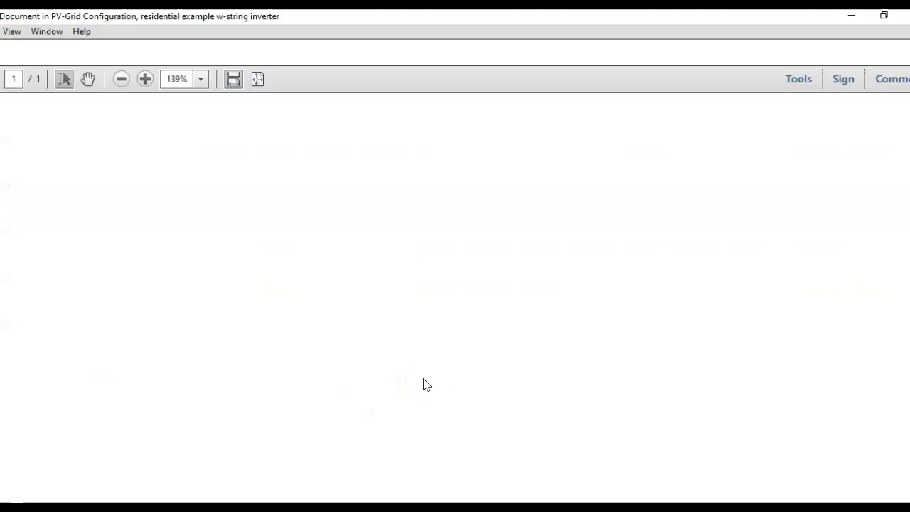
scroll(437, 356, "down", 2)
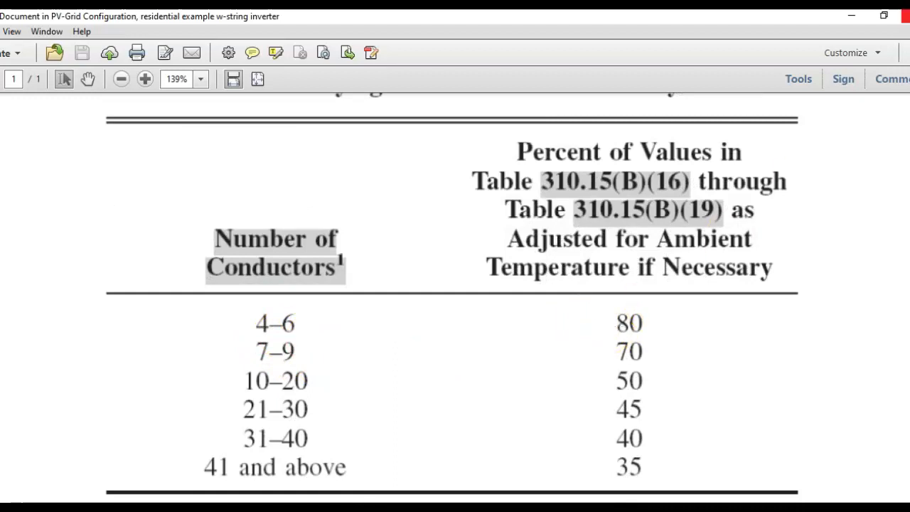
left_click(903, 15)
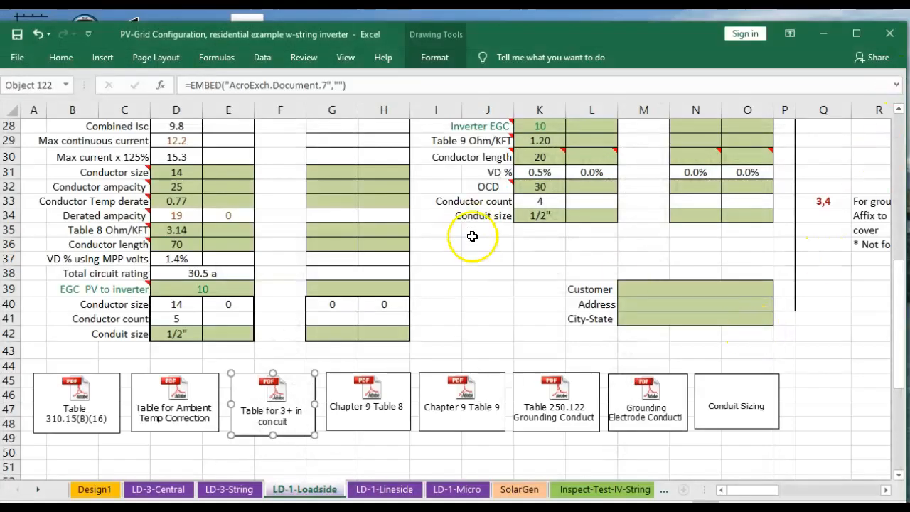
Inspect Model 1's temperature derate, conductor ampacity, derated ampacity formula and max continuous current cells
left_click(191, 202)
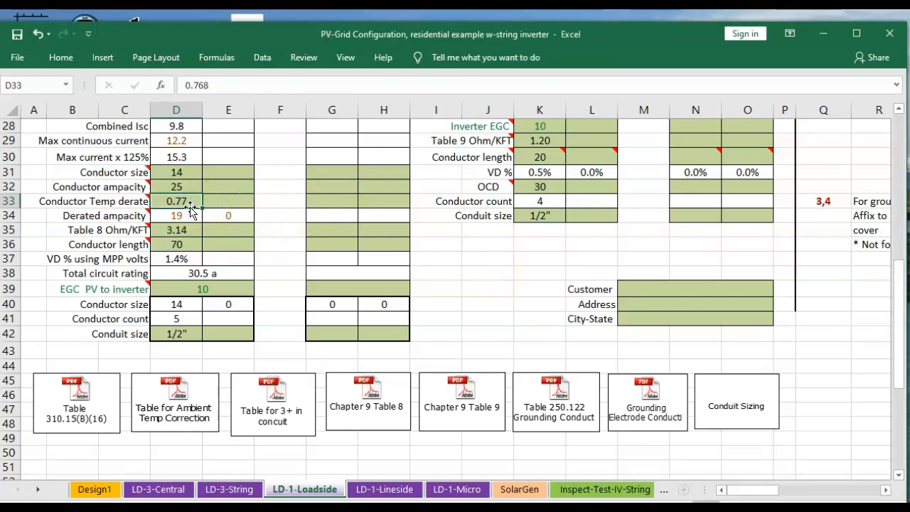
left_click(178, 187)
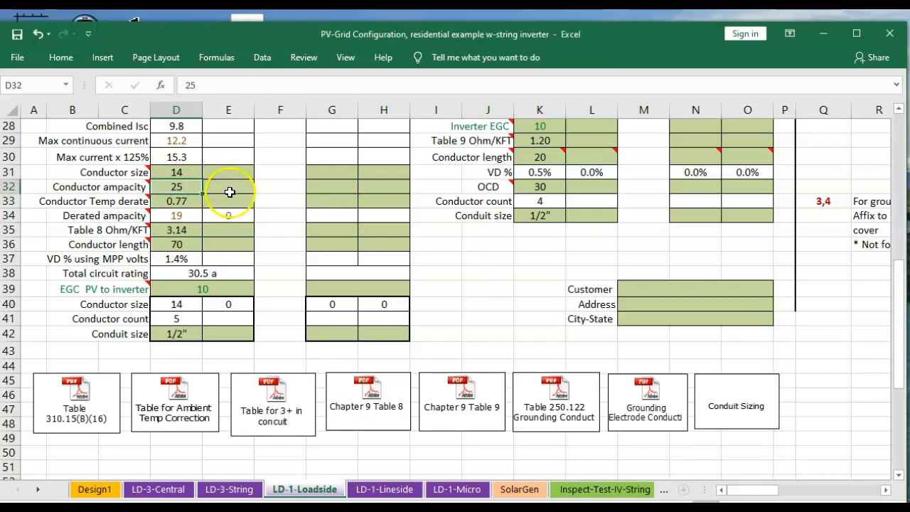
left_click(185, 213)
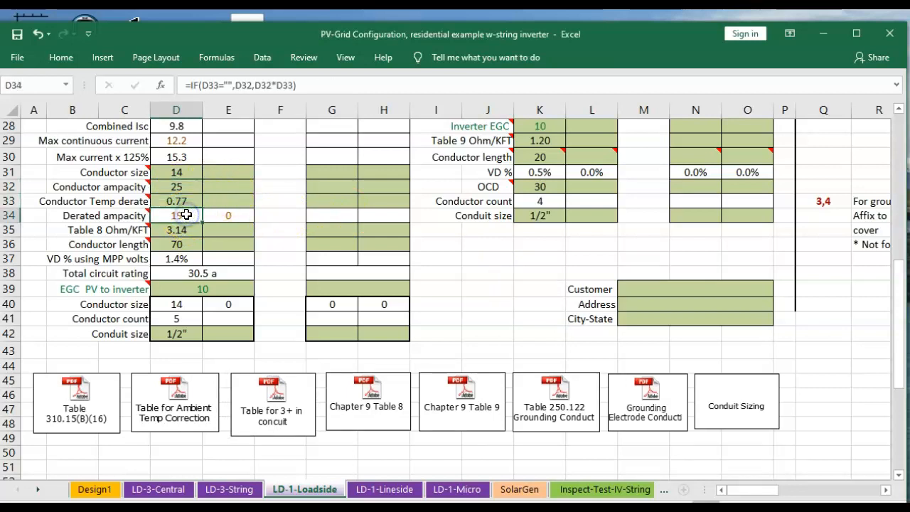
left_click(184, 215)
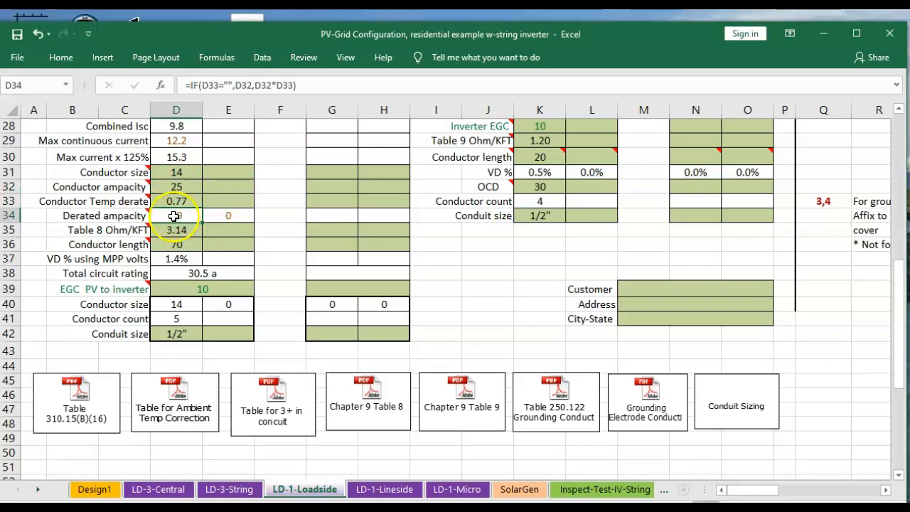
scroll(179, 215, "up", 1)
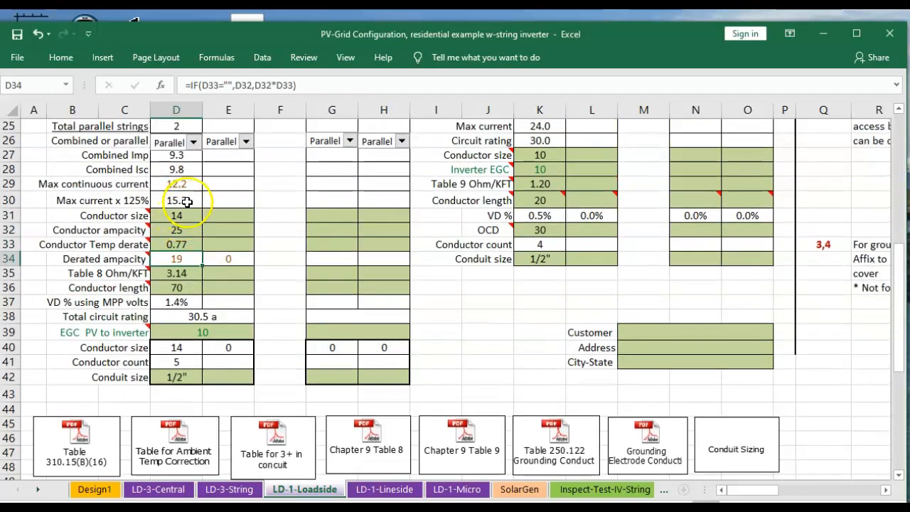
left_click(186, 184)
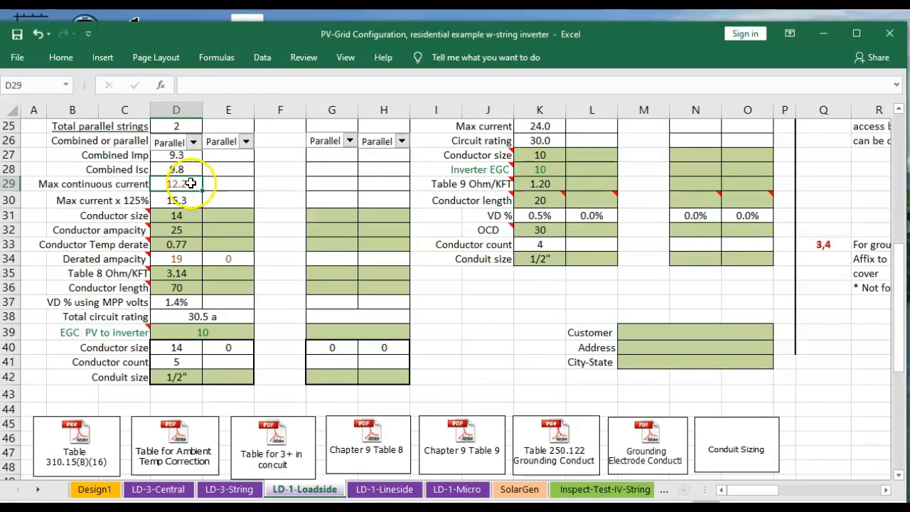
left_click(161, 260)
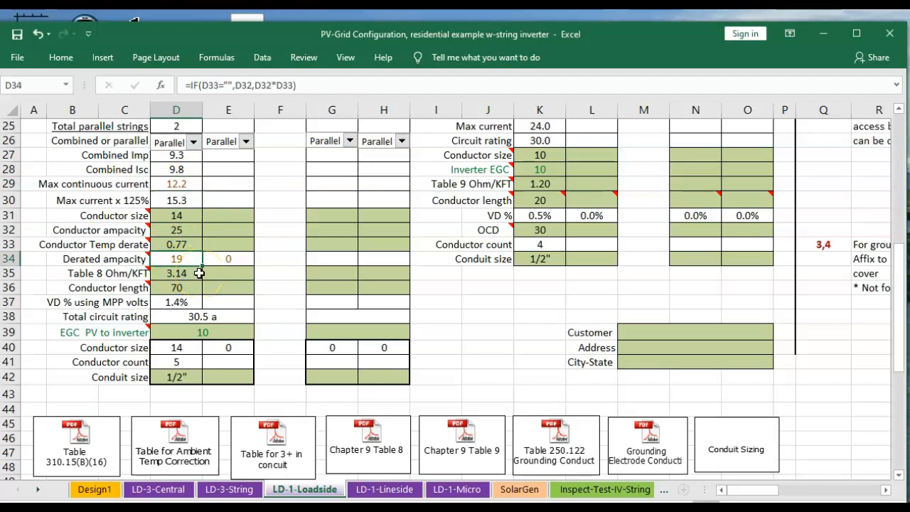
Open the embedded Chapter 9 Table 8 PDF, enlarge it, and review the copper ohm/kFT resistance column
left_click(367, 443)
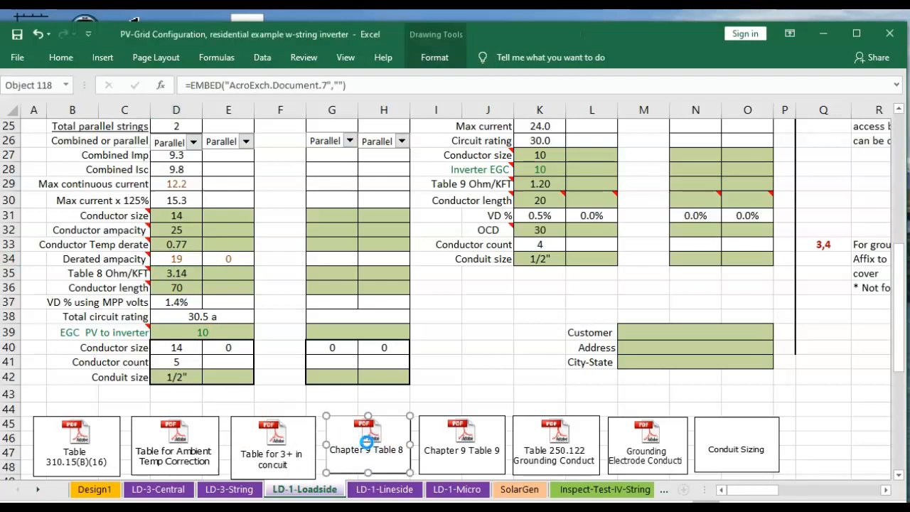
double_click(368, 442)
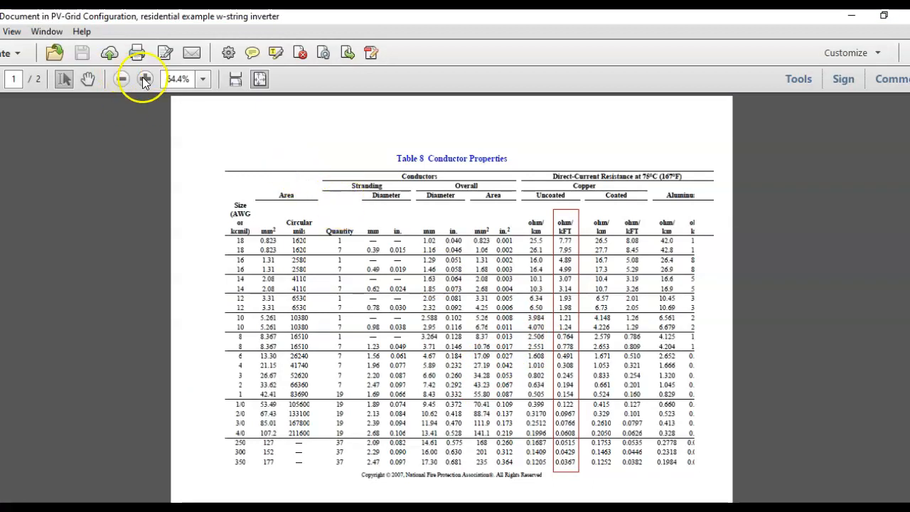
left_click(144, 79)
left_click(145, 79)
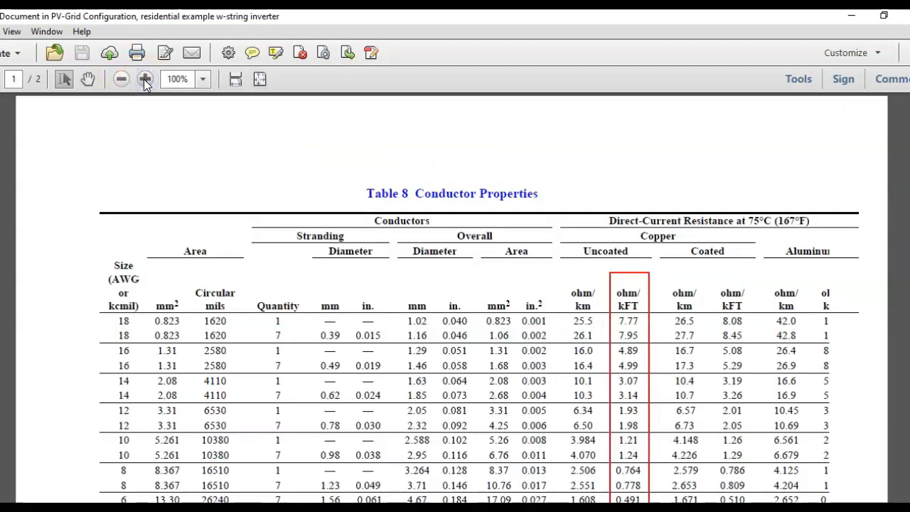
left_click(144, 79)
scroll(310, 249, "down", 2)
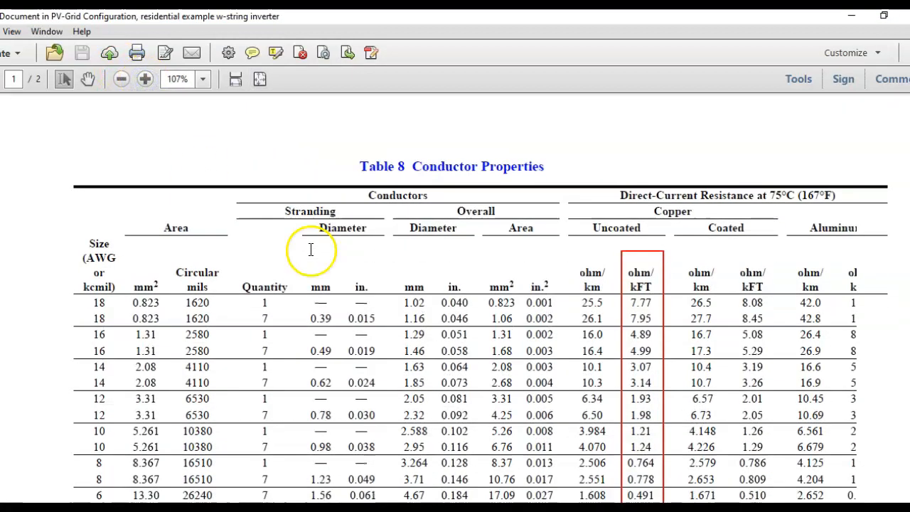
scroll(299, 248, "down", 3)
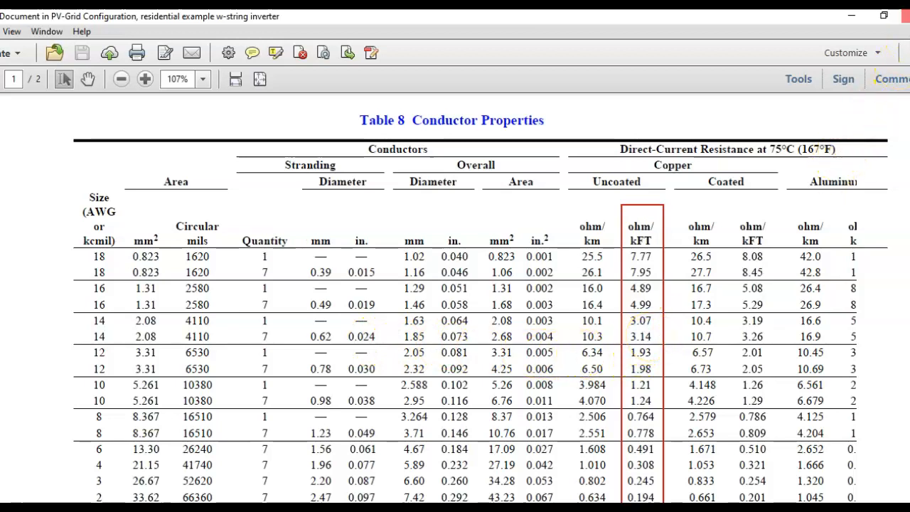
left_click(906, 15)
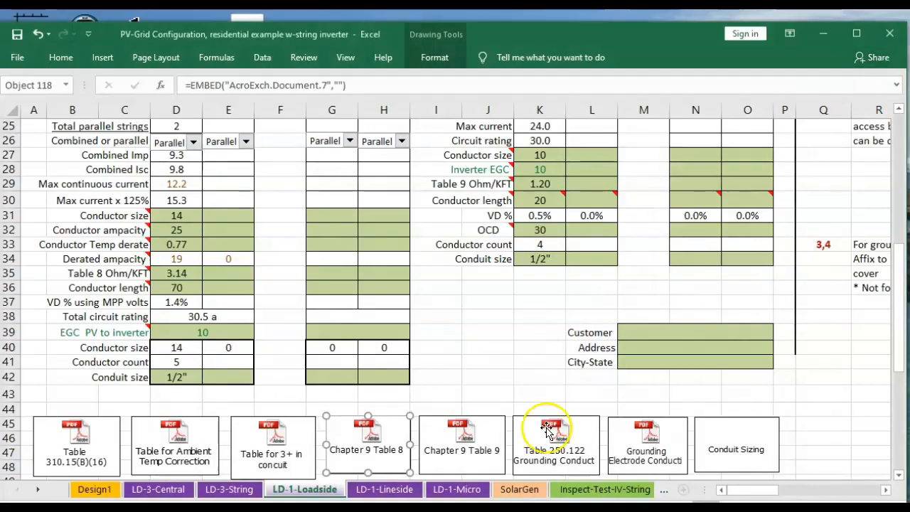
Inspect Model 1's Table 8 Ohm/KFT, conductor length, VD % using MPP volts, total circuit rating and EGC cells
left_click(180, 279)
left_click(180, 288)
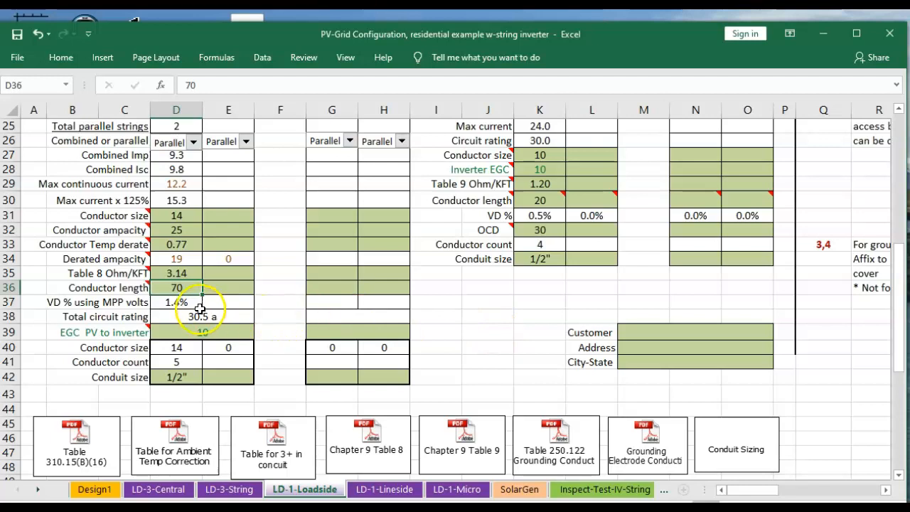
left_click(180, 305)
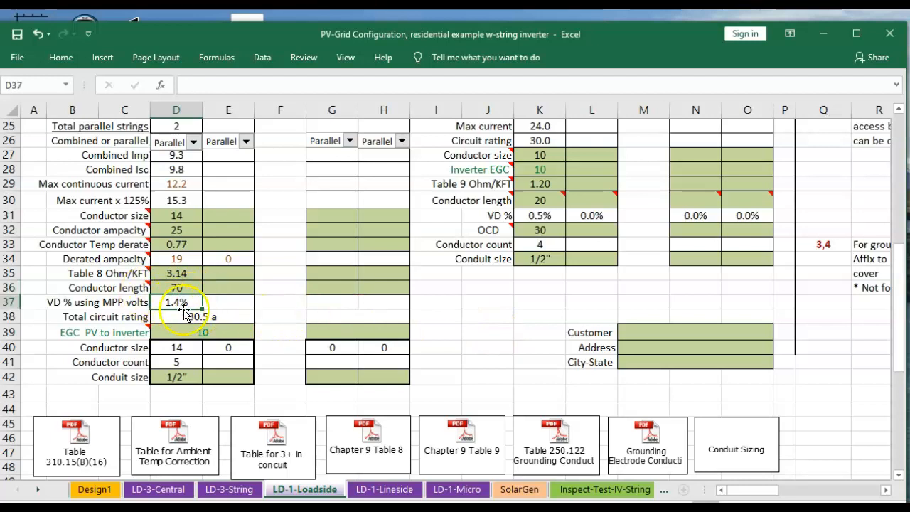
left_click(176, 287)
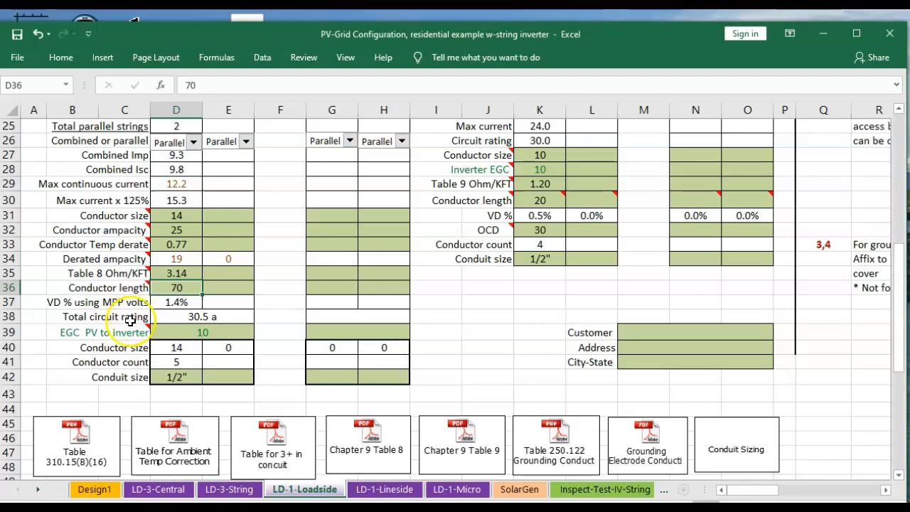
mouse_move(121, 332)
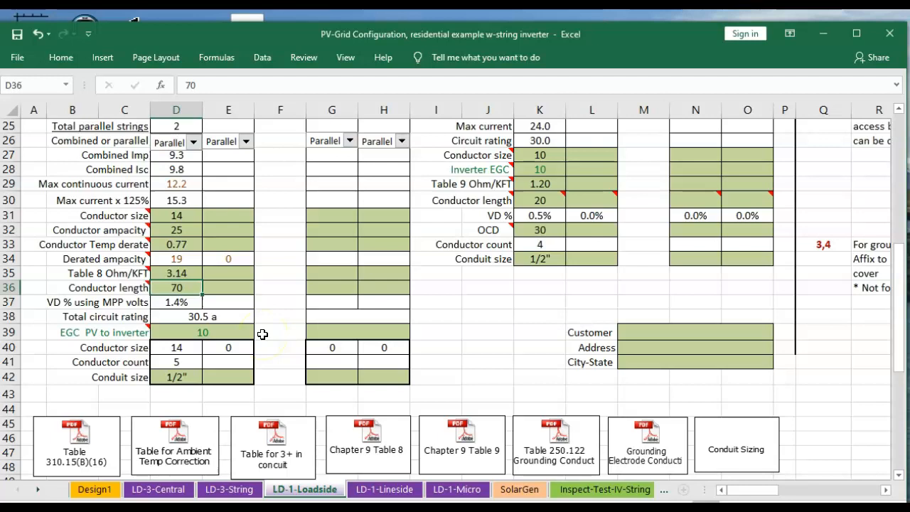
left_click(238, 331)
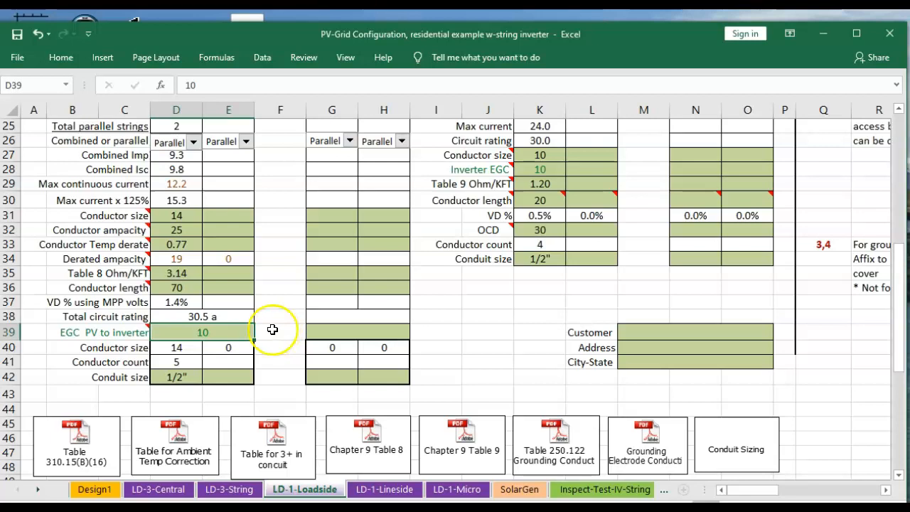
left_click(223, 317)
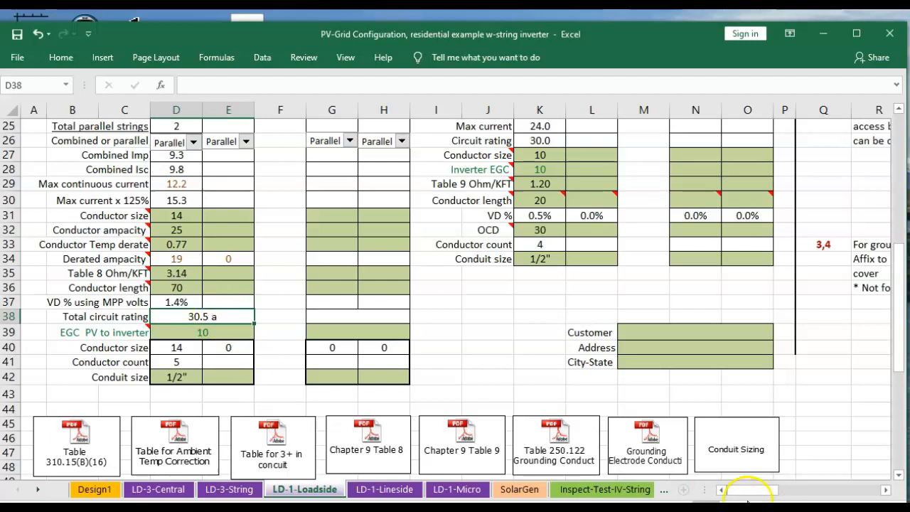
Open the embedded Table 250.122 Grounding Conductor PDF and review the copper equipment grounding conductor sizes
left_click(565, 448)
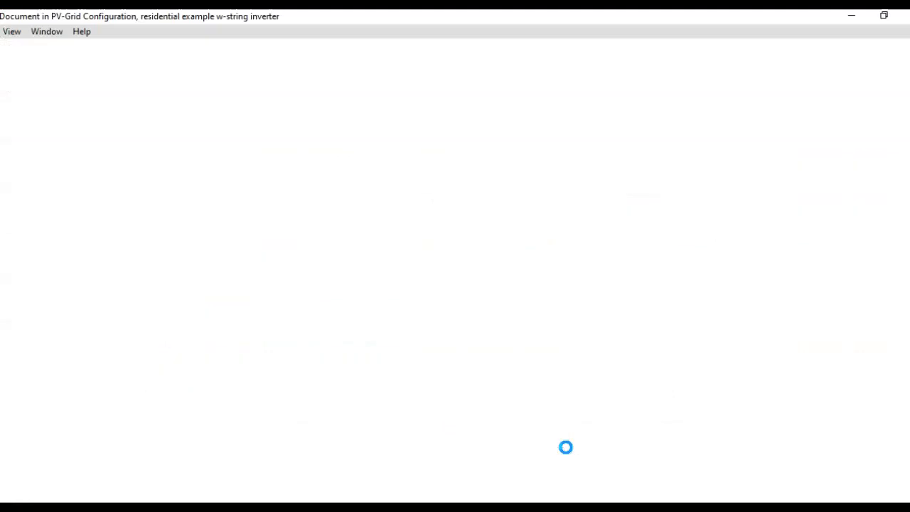
scroll(534, 402, "down", 3)
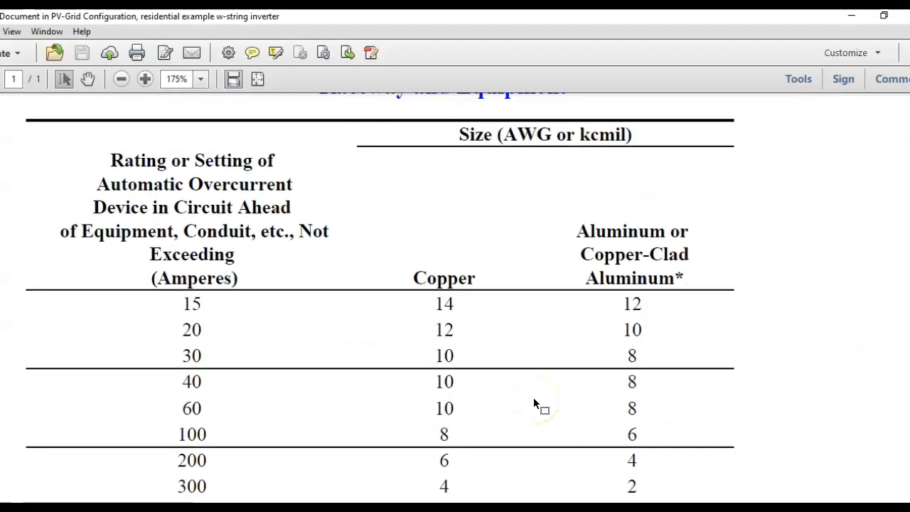
left_click(216, 337)
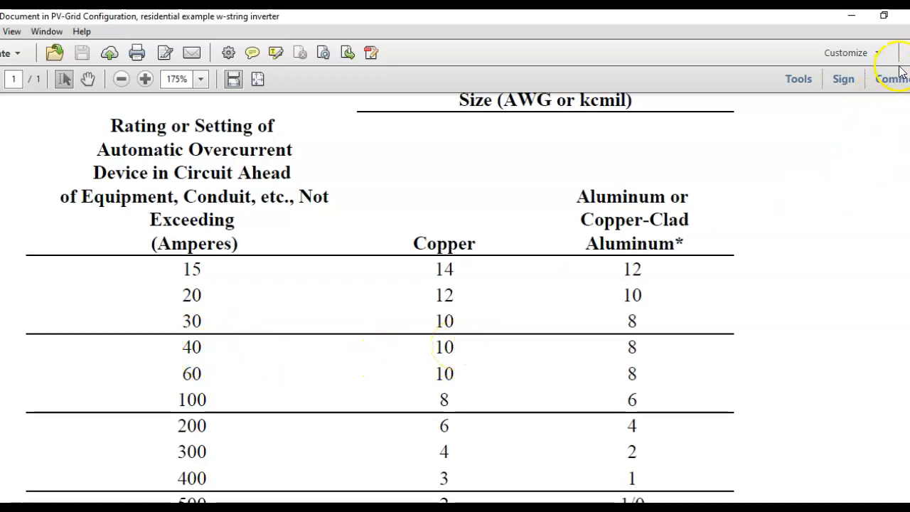
left_click(906, 16)
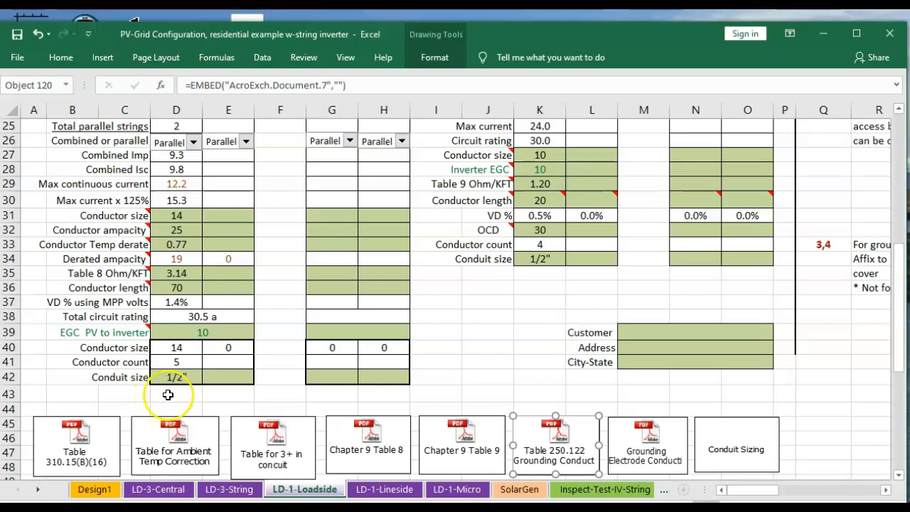
Check Model 1's conductor size and EGC cells, then open the Conduit Sizing PDF, enlarge it and review Table C.1 EMT conductor counts
left_click(179, 347)
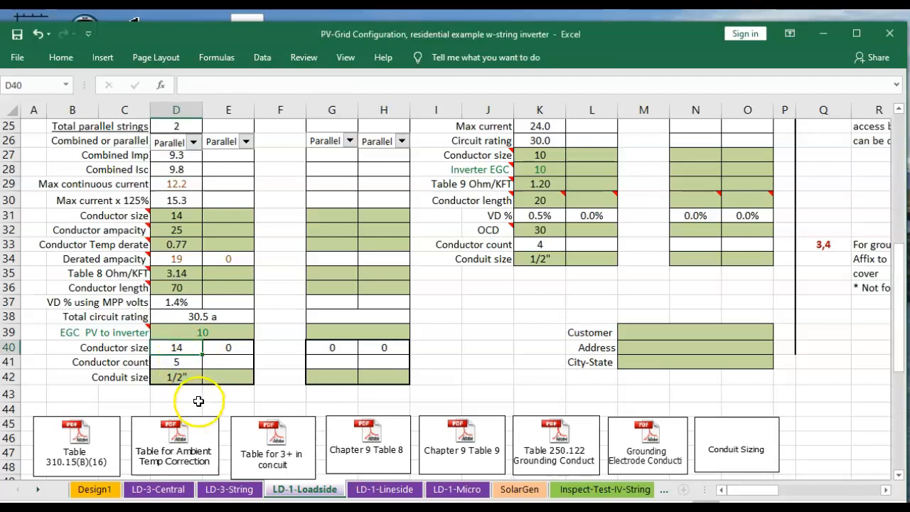
left_click(226, 333)
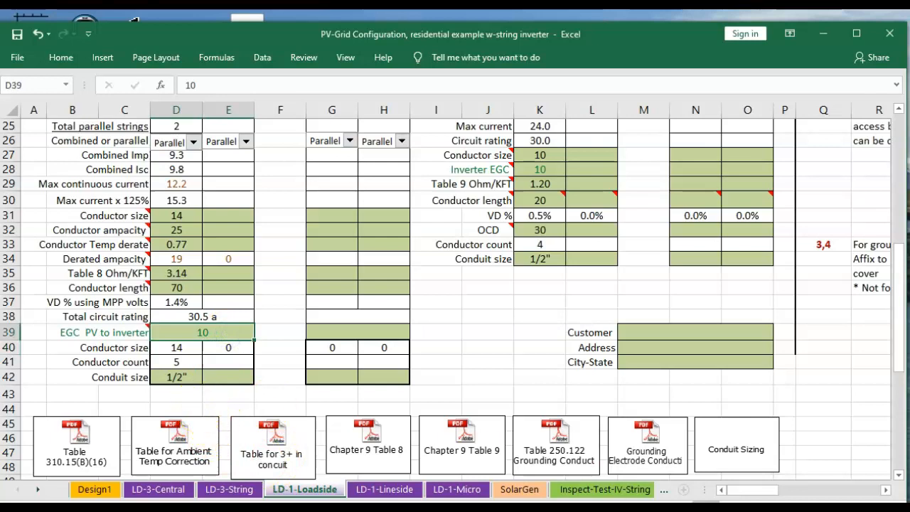
left_click(722, 446)
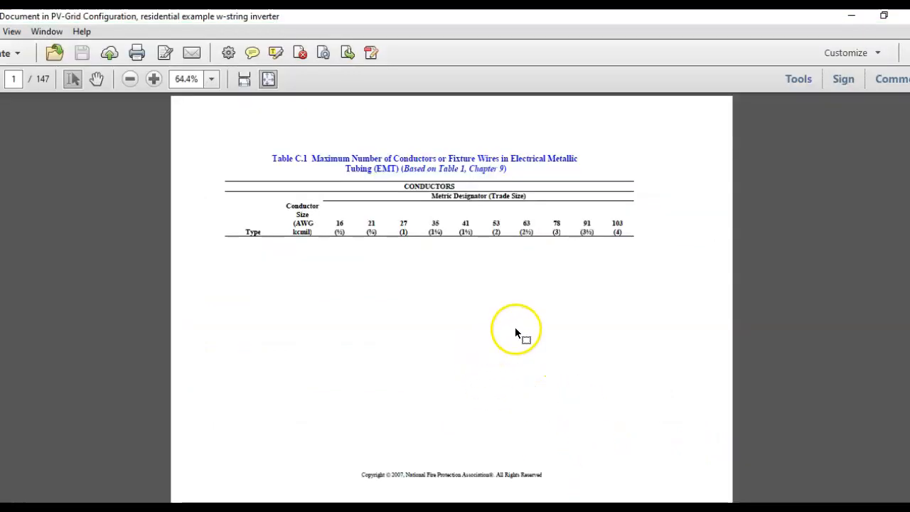
left_click(148, 79)
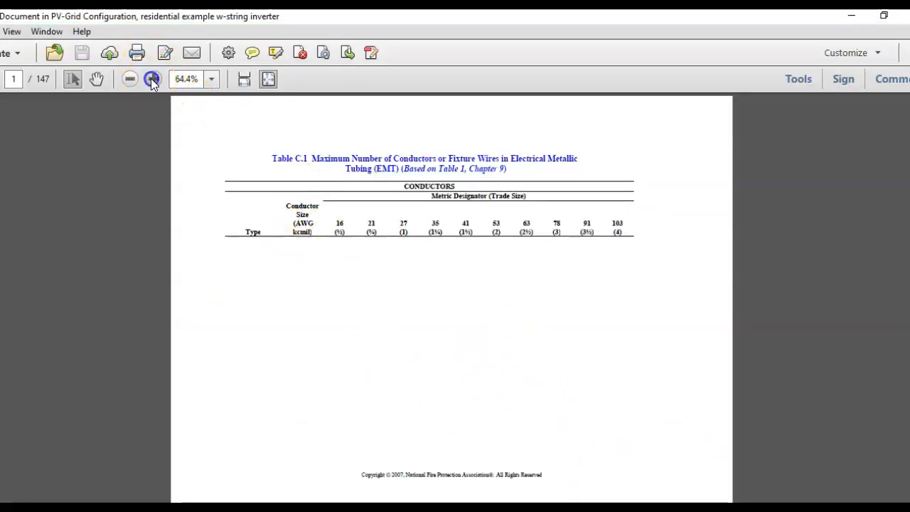
left_click(148, 79)
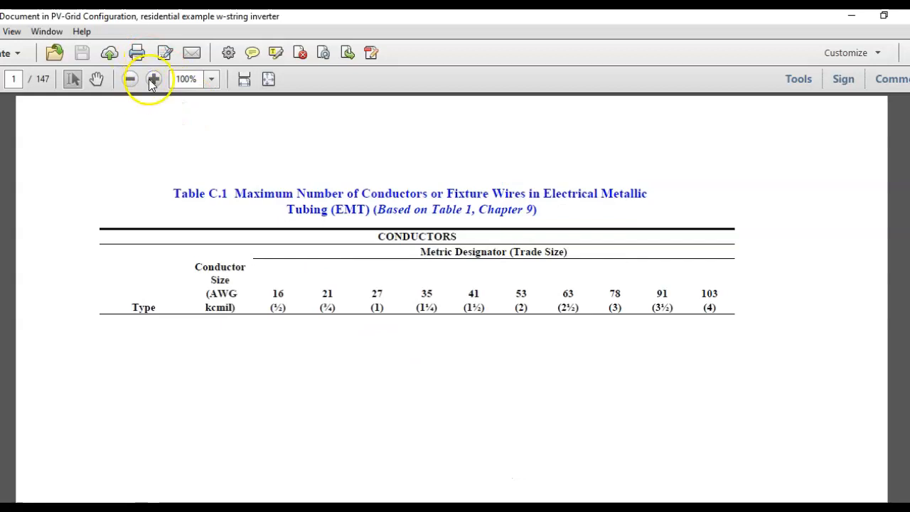
left_click(151, 79)
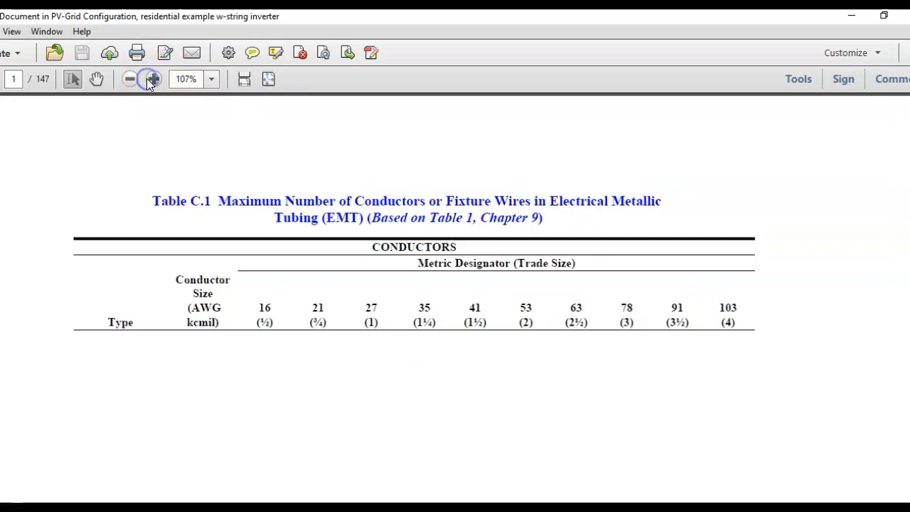
left_click(146, 78)
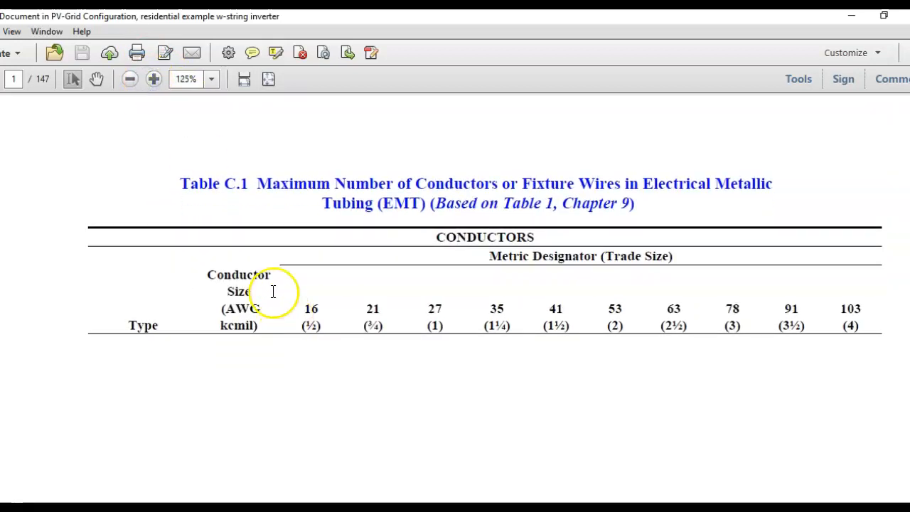
scroll(277, 313, "down", 2)
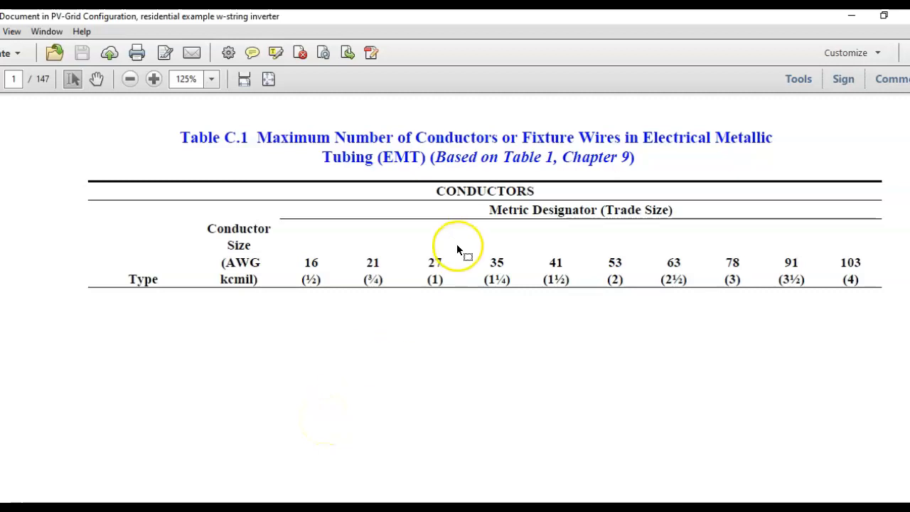
scroll(344, 334, "down", 1)
scroll(343, 330, "down", 5)
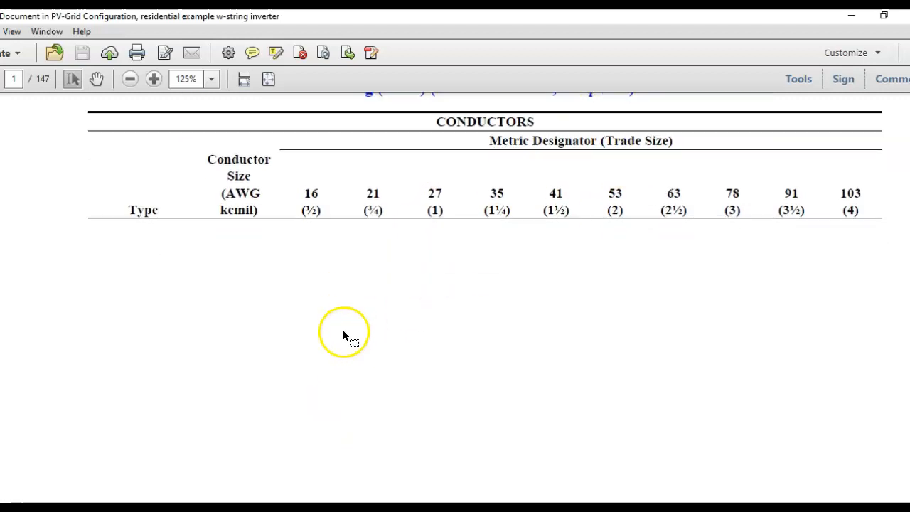
scroll(310, 364, "down", 6)
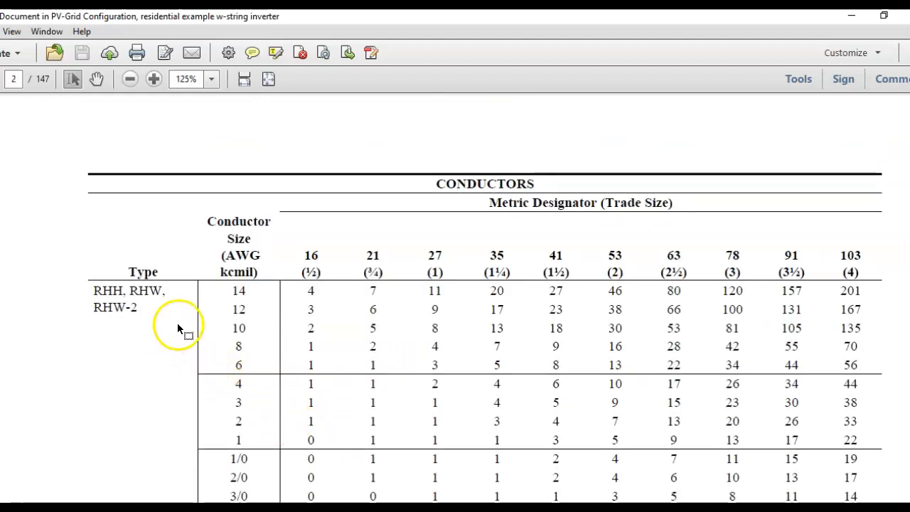
scroll(181, 326, "down", 5)
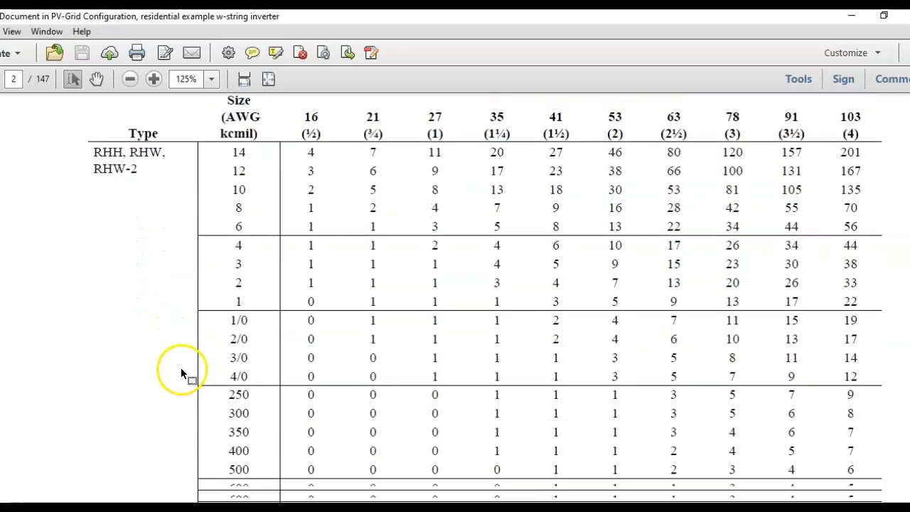
scroll(177, 378, "down", 15)
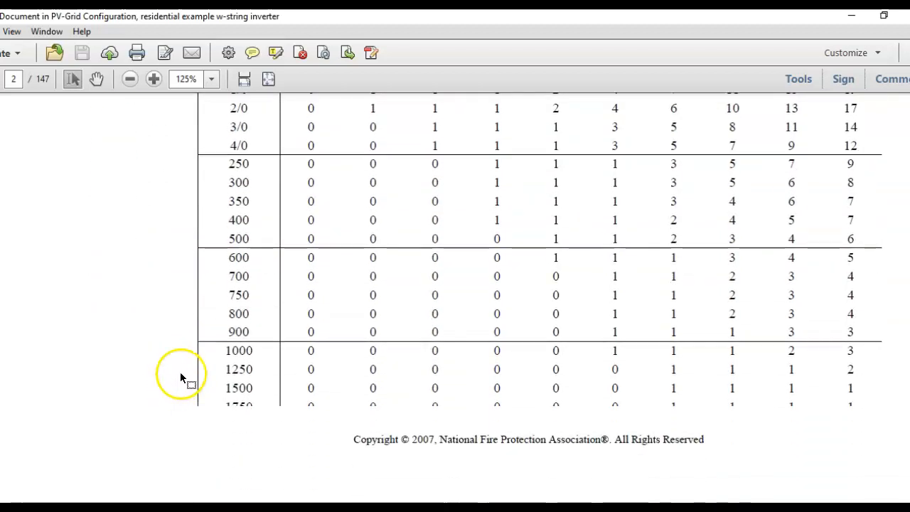
scroll(178, 377, "down", 7)
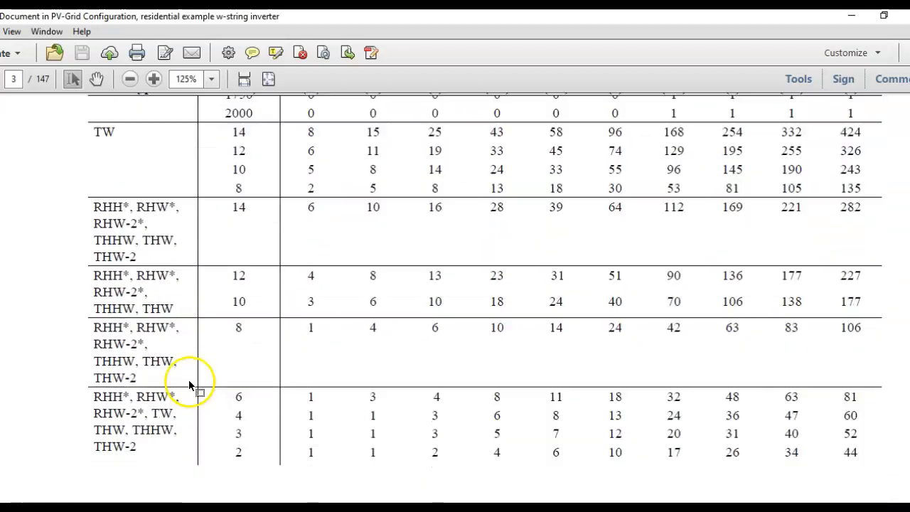
scroll(181, 405, "down", 12)
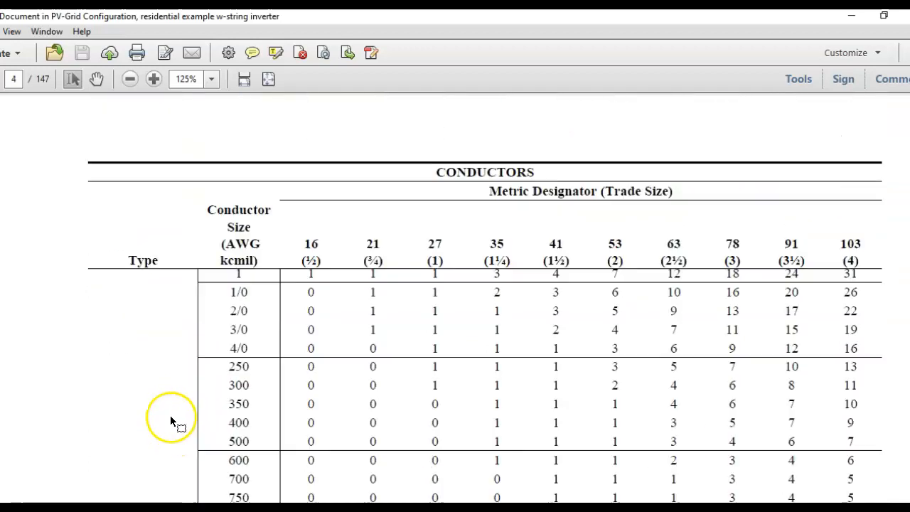
scroll(163, 416, "down", 6)
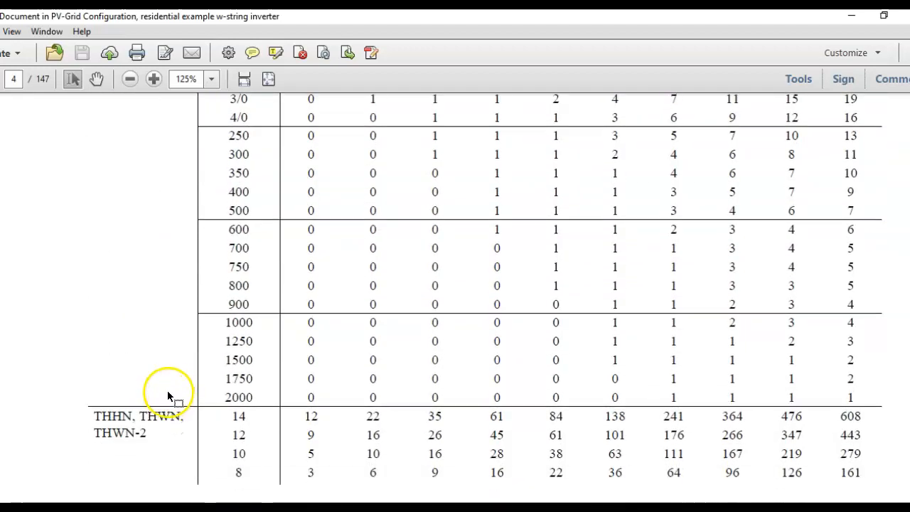
scroll(165, 392, "down", 1)
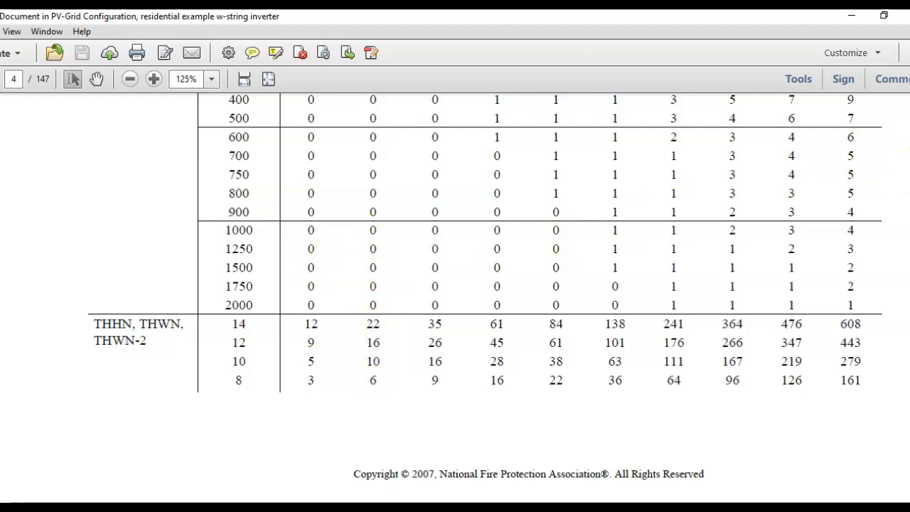
scroll(454, 284, "up", 10)
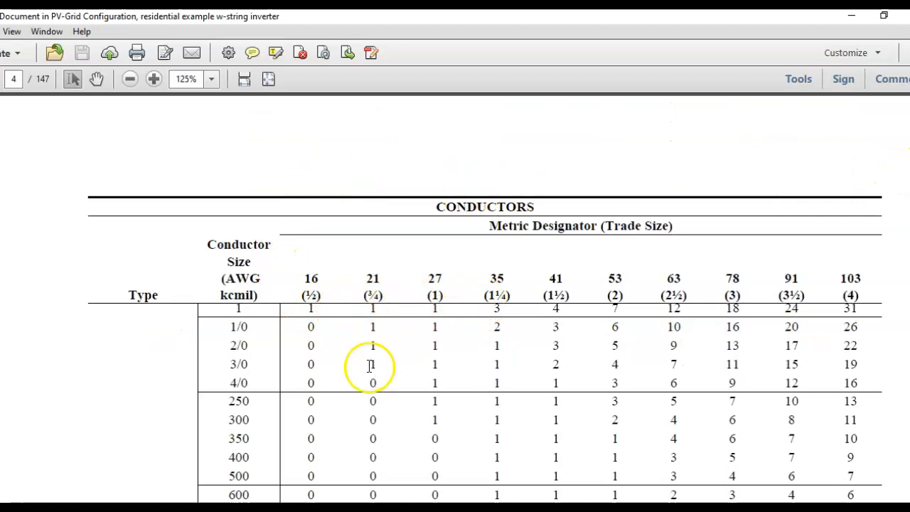
left_click(904, 15)
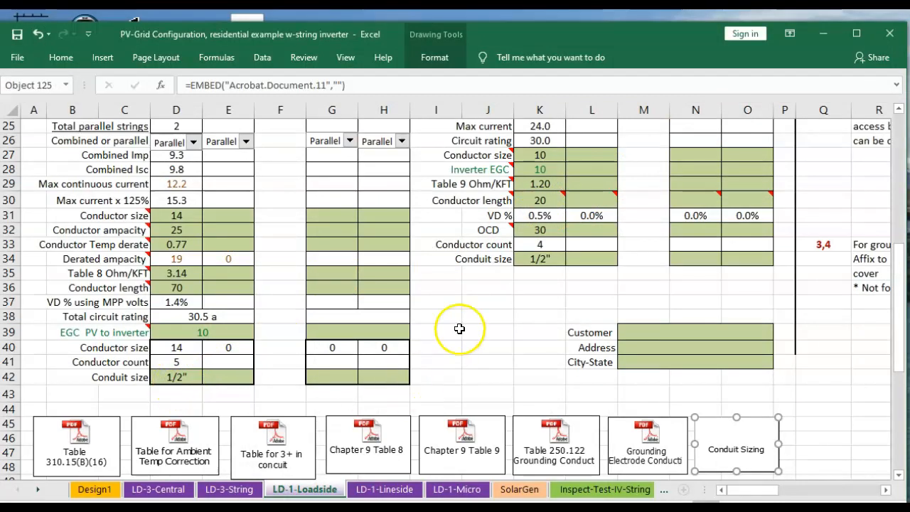
Inspect the AC Outputs Model 1 max current, circuit rating and conductor size cells
scroll(459, 327, "up", 2)
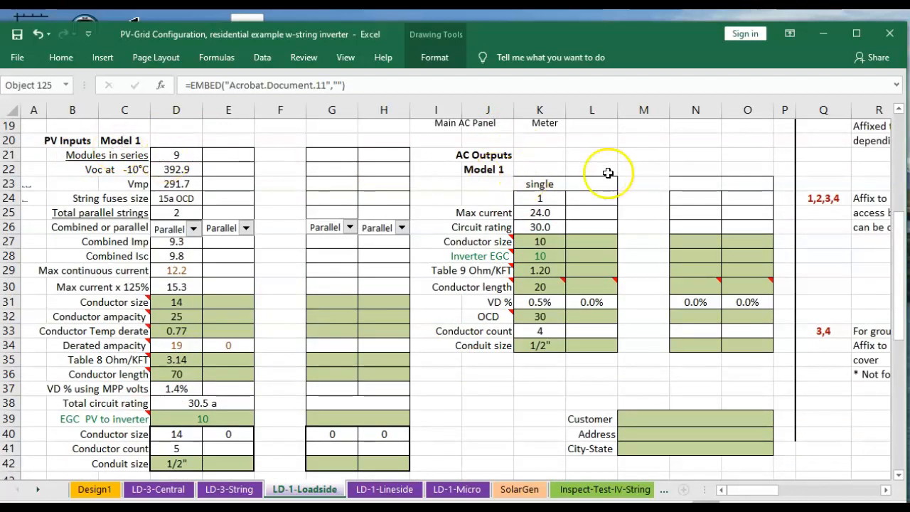
left_click(546, 213)
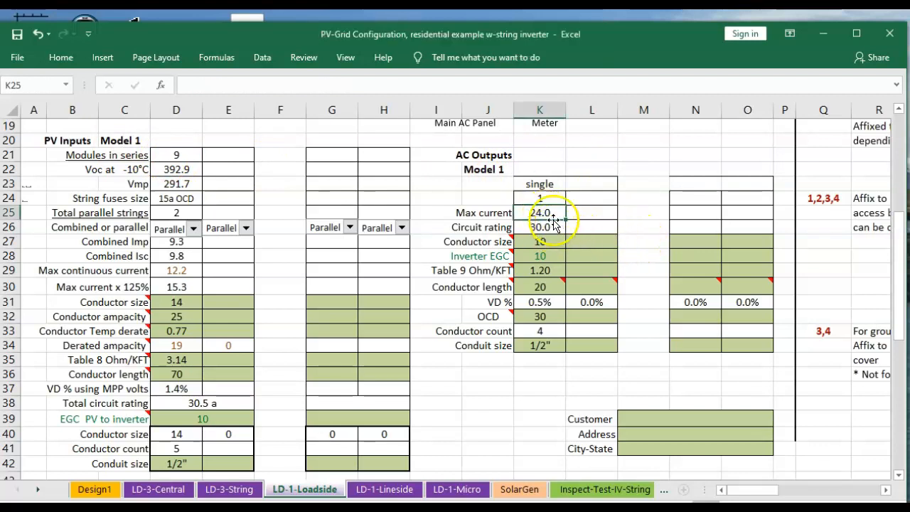
left_click(550, 225)
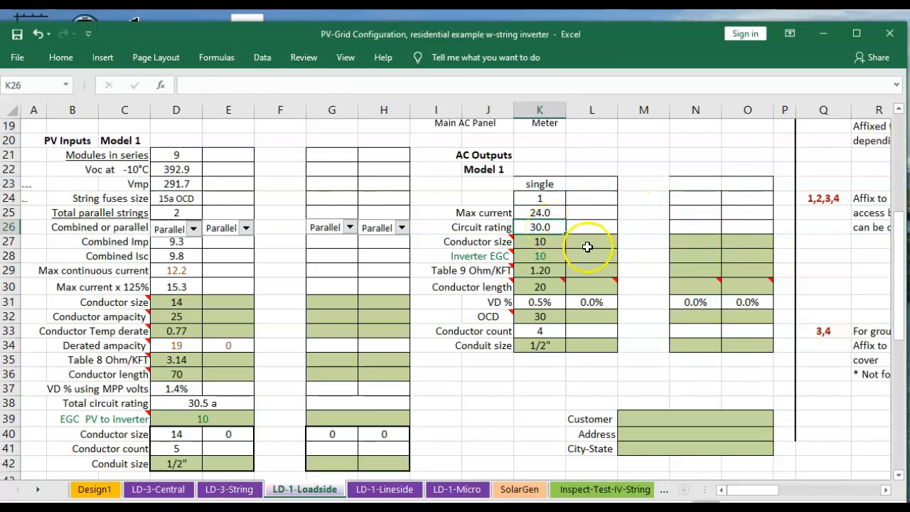
mouse_move(493, 244)
left_click(546, 243)
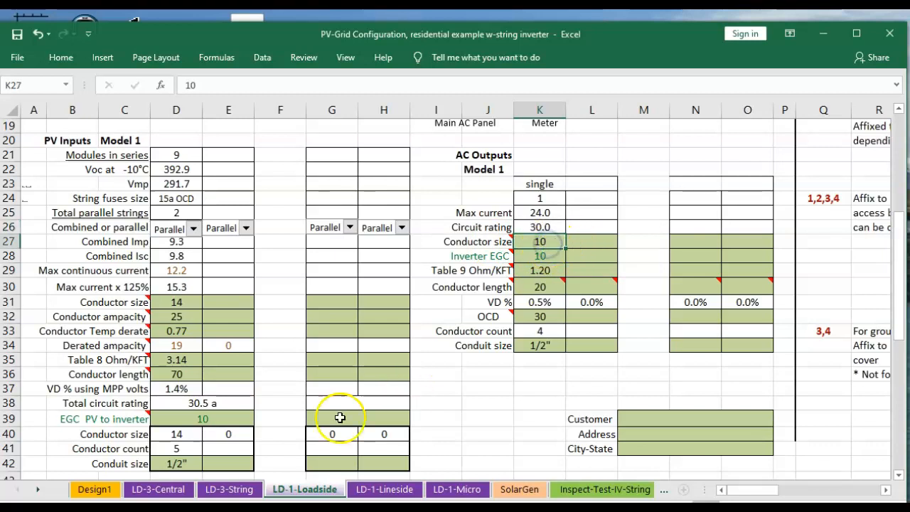
scroll(387, 388, "down", 5)
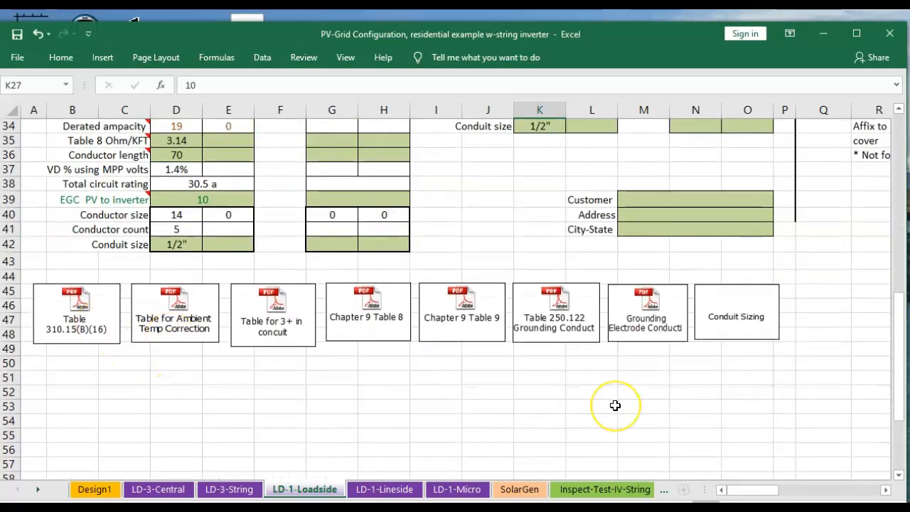
scroll(614, 403, "up", 4)
scroll(615, 403, "up", 1)
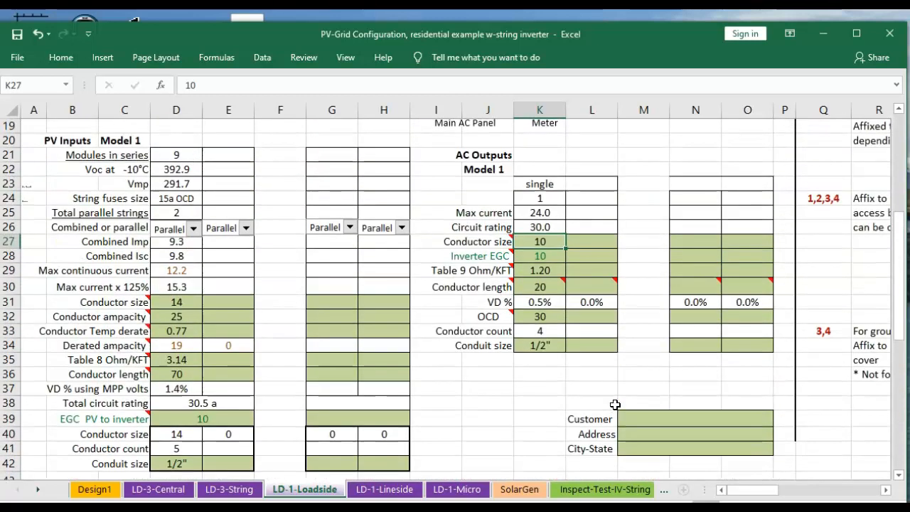
Check Model 1's Inverter EGC cell, then open the Chapter 9 Table 9 PDF, enlarge it and review copper wire AC resistance values
scroll(615, 405, "up", 2)
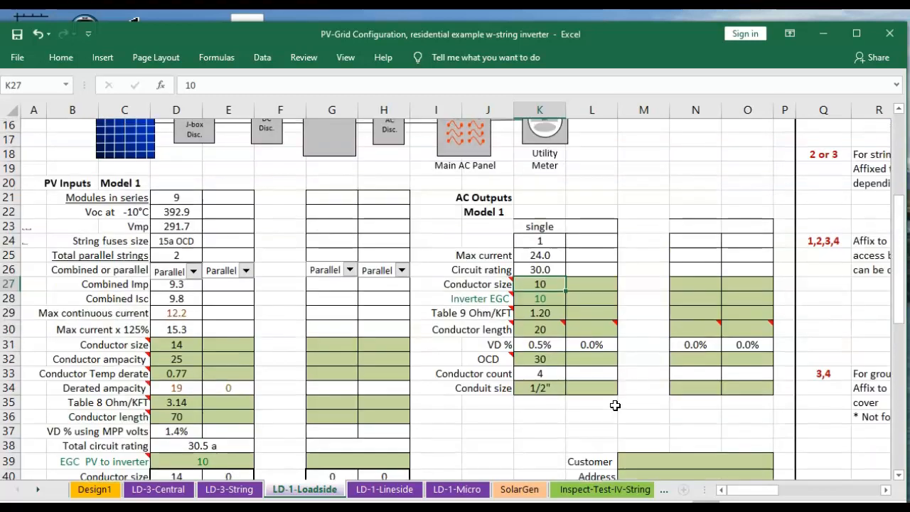
left_click(539, 345)
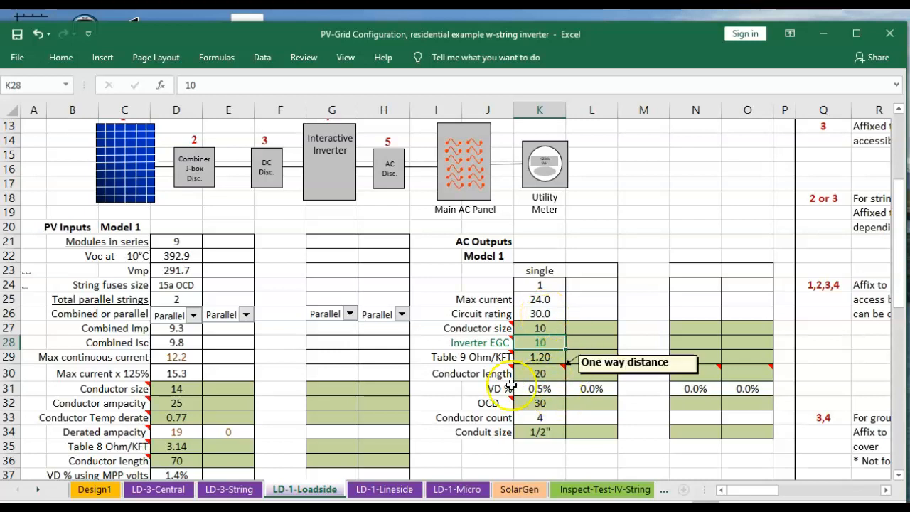
scroll(510, 386, "down", 5)
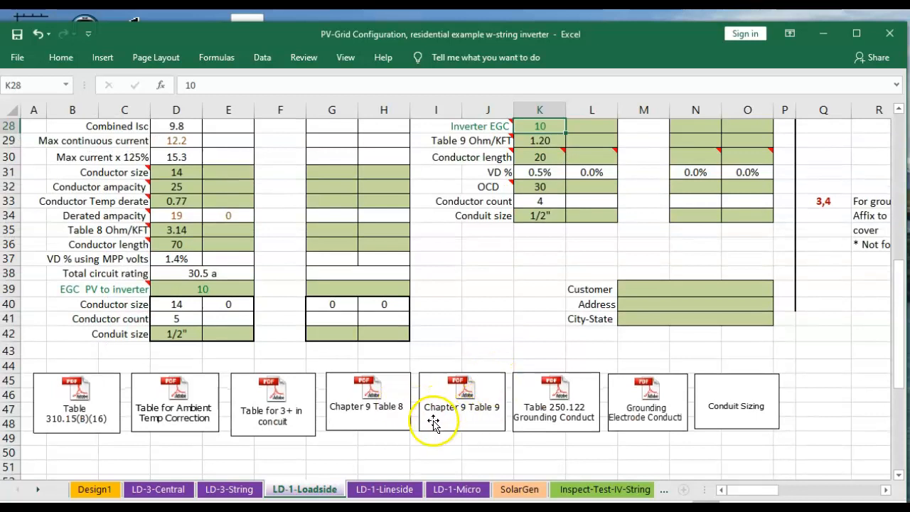
double_click(472, 403)
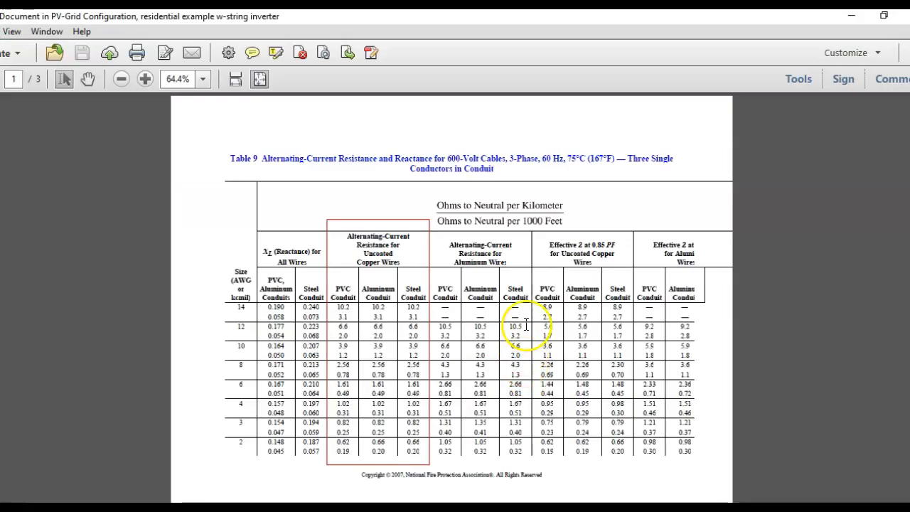
left_click(144, 79)
left_click(144, 80)
left_click(144, 81)
scroll(498, 361, "down", 2)
scroll(497, 361, "down", 4)
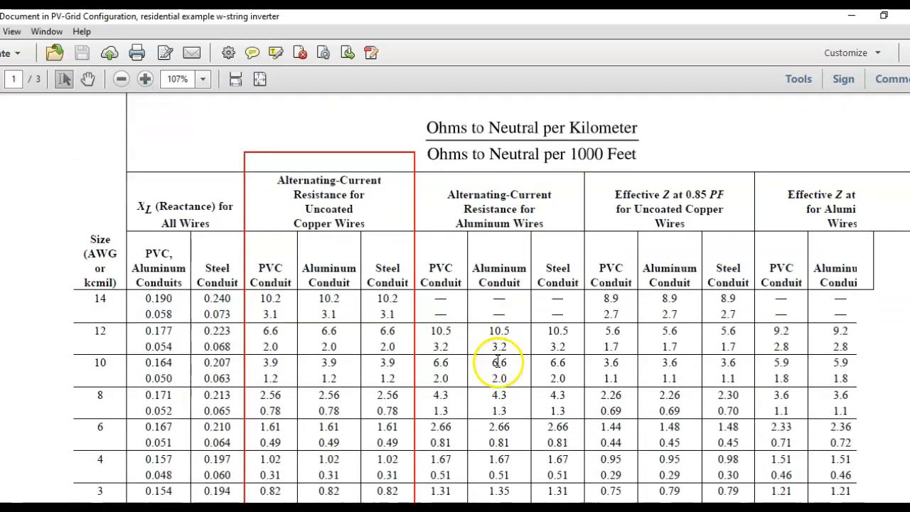
scroll(497, 362, "down", 1)
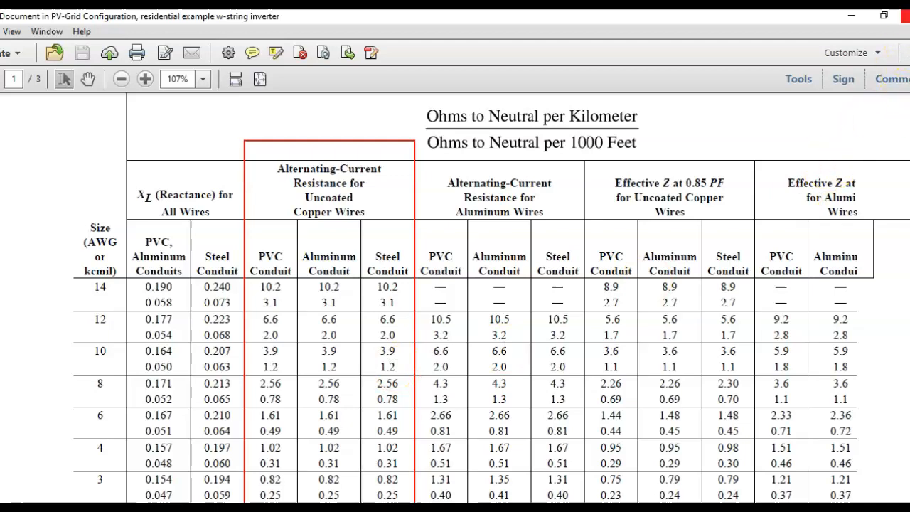
left_click(906, 16)
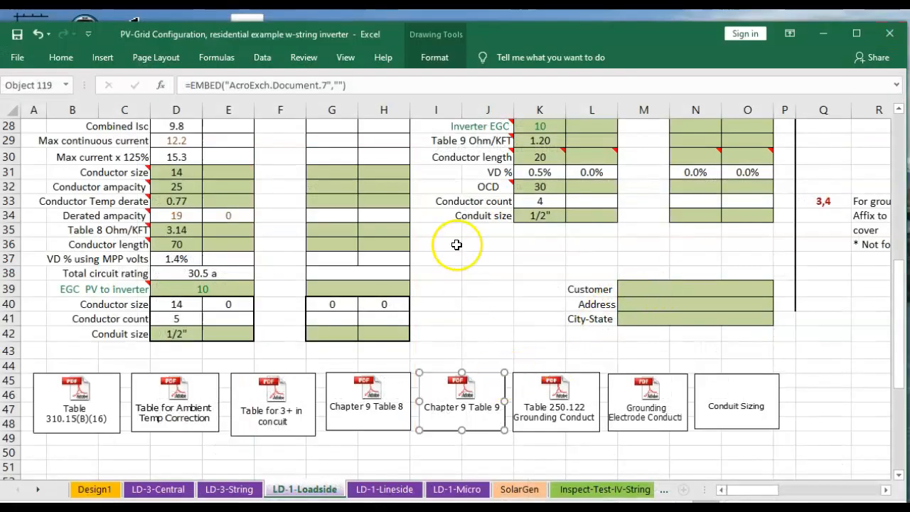
Inspect the AC Outputs Model 1 conductor length, OCD and conductor count cells
scroll(457, 244, "up", 1)
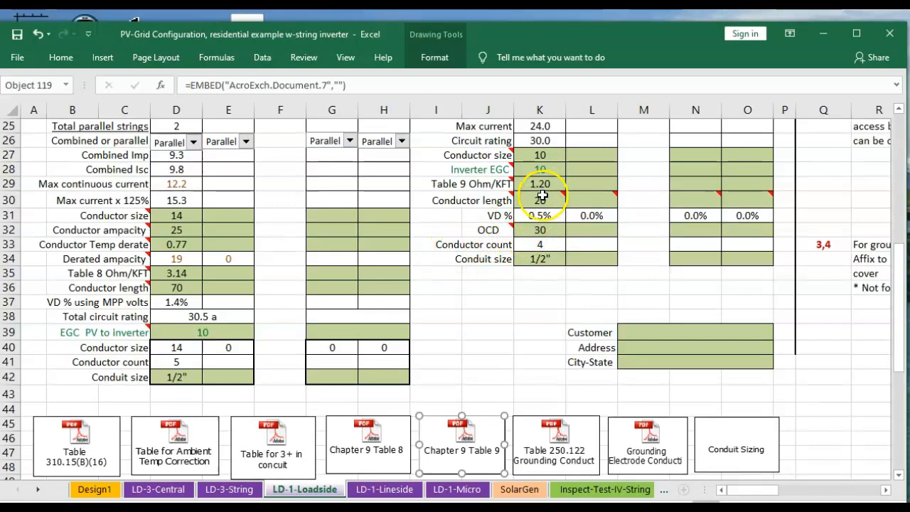
mouse_move(534, 202)
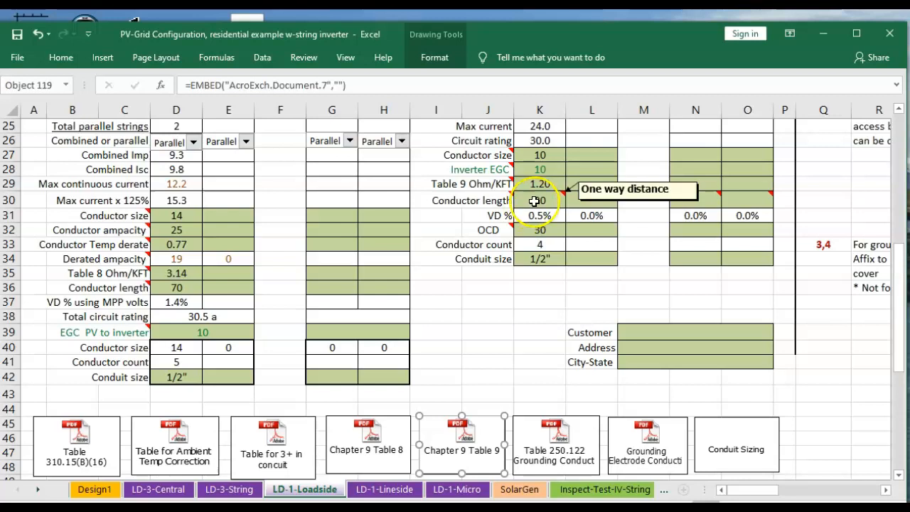
left_click(533, 202)
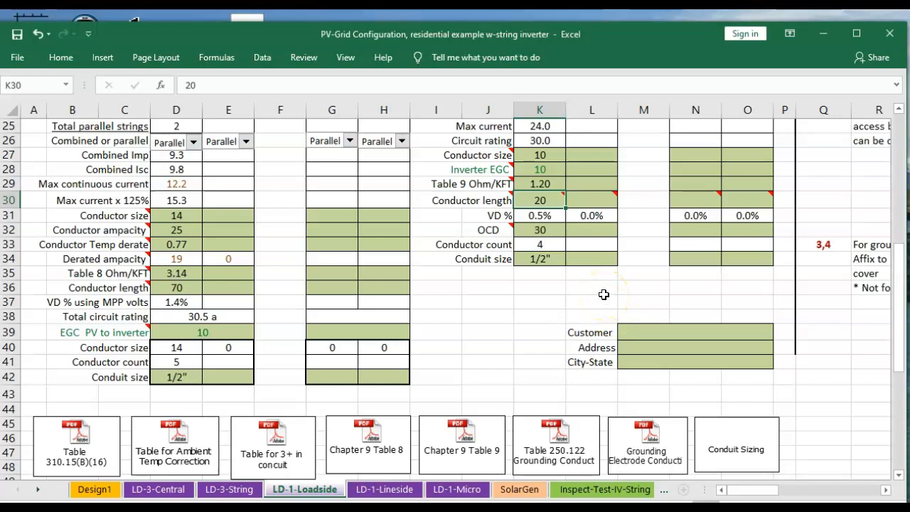
left_click(546, 232)
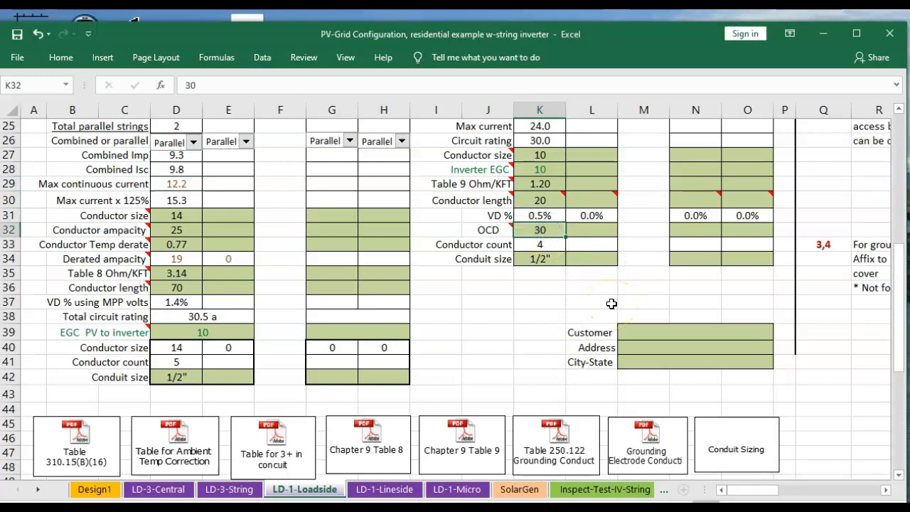
left_click(558, 244)
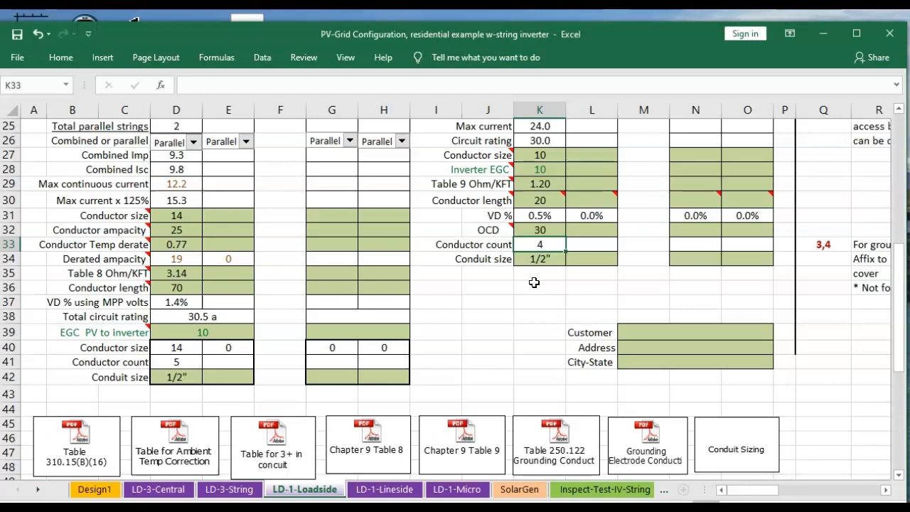
Review the DC-side and AC-side label sections and their inverter model 1 values
scroll(539, 289, "up", 4)
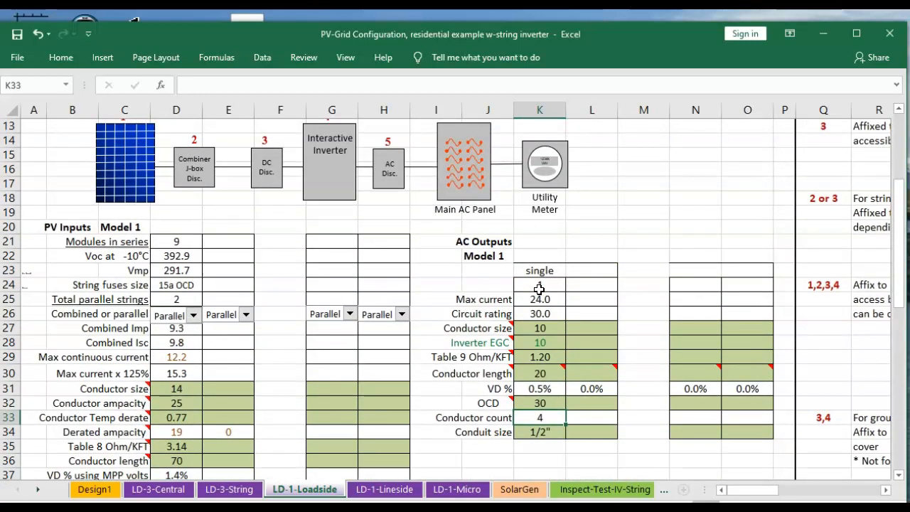
scroll(539, 288, "up", 4)
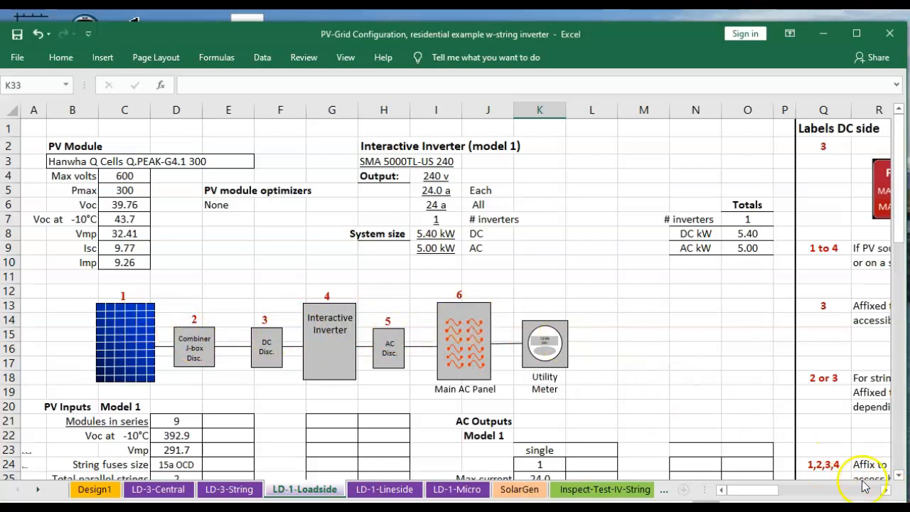
left_click_drag(889, 491, 887, 489)
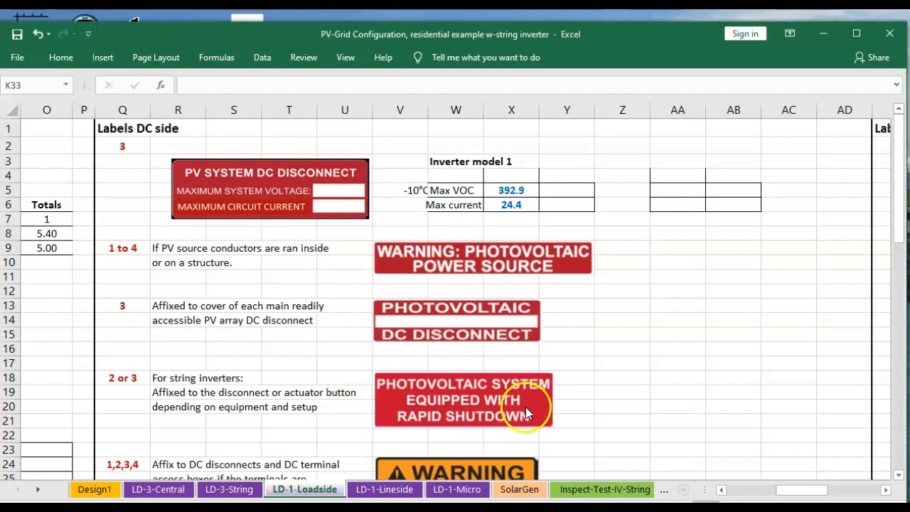
scroll(526, 407, "down", 2)
scroll(526, 415, "down", 3)
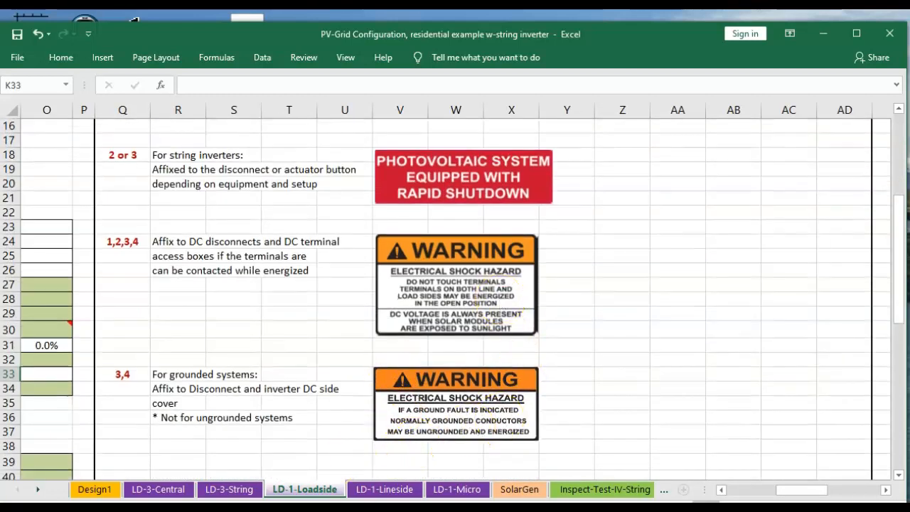
left_click(861, 490)
scroll(772, 461, "up", 5)
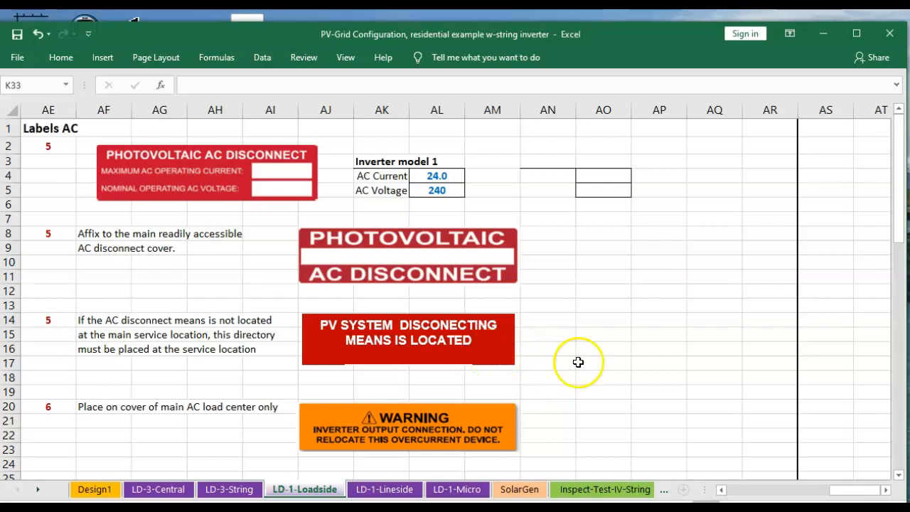
scroll(579, 363, "down", 1)
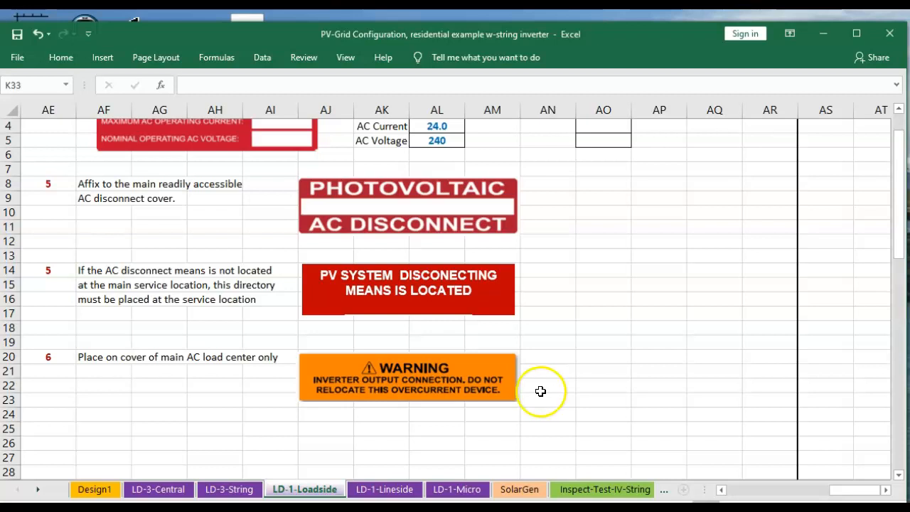
scroll(540, 391, "up", 1)
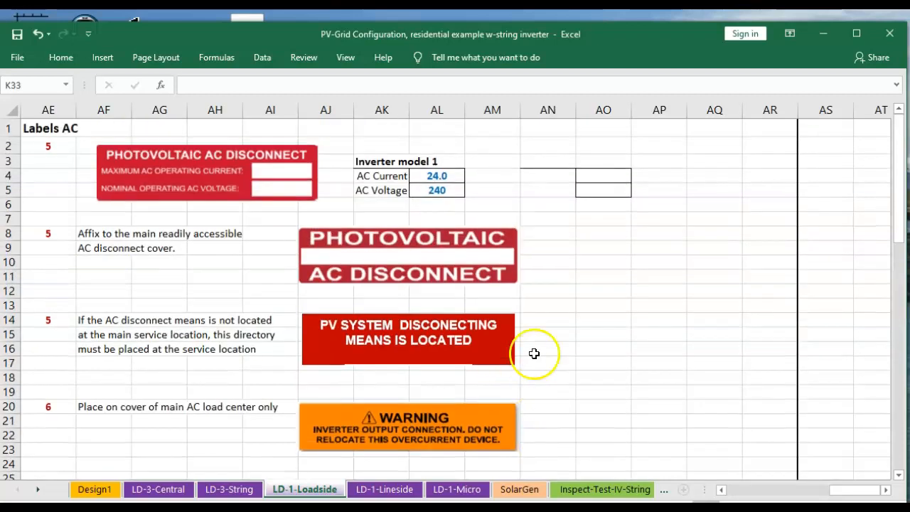
Open the SolarGen sheet and review the PV energy production results, Net Cost and LCOE cells
left_click(520, 490)
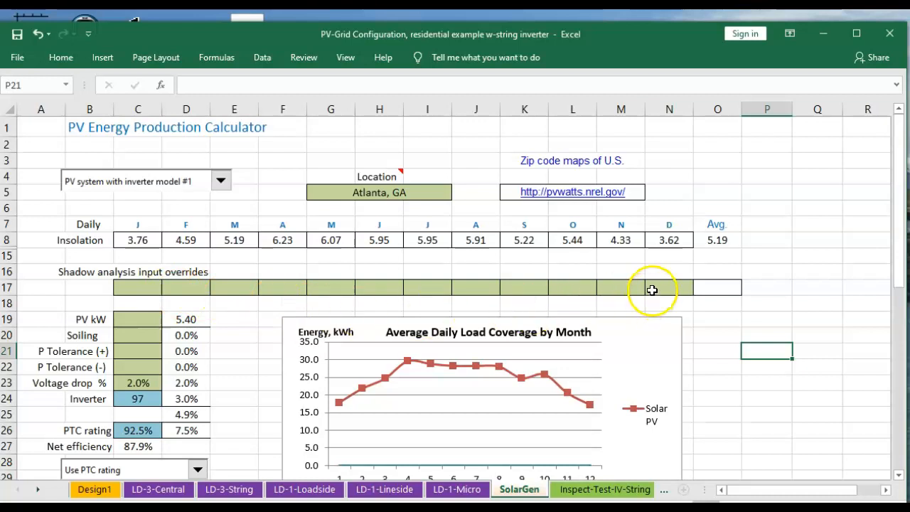
scroll(652, 290, "down", 2)
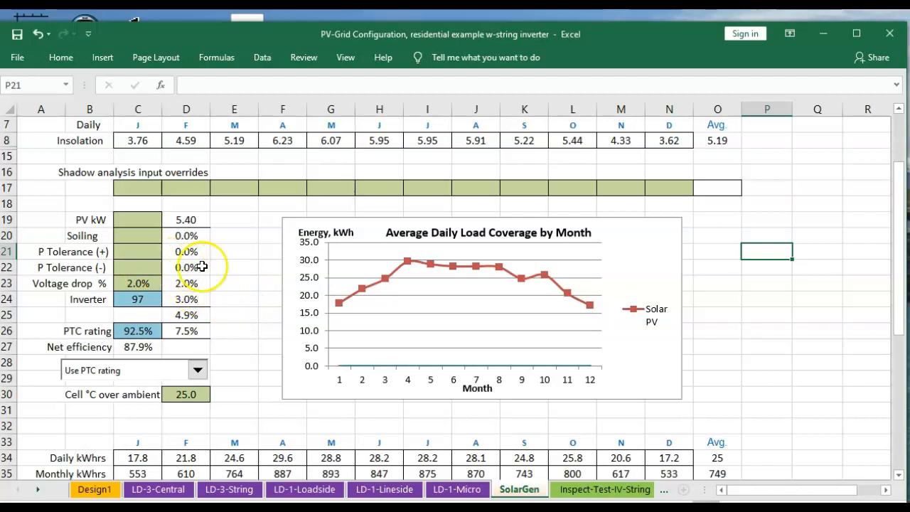
scroll(240, 315, "down", 2)
scroll(238, 317, "down", 1)
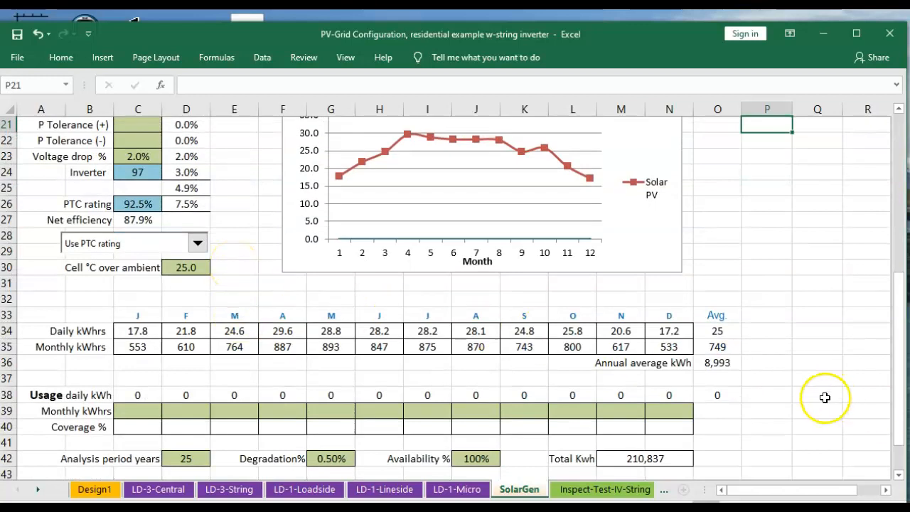
scroll(759, 387, "down", 1)
scroll(760, 386, "down", 1)
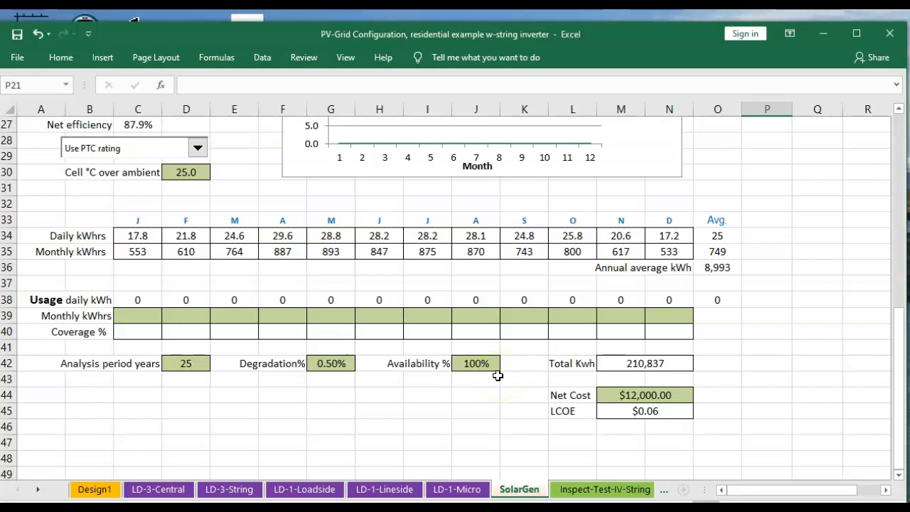
left_click(661, 398)
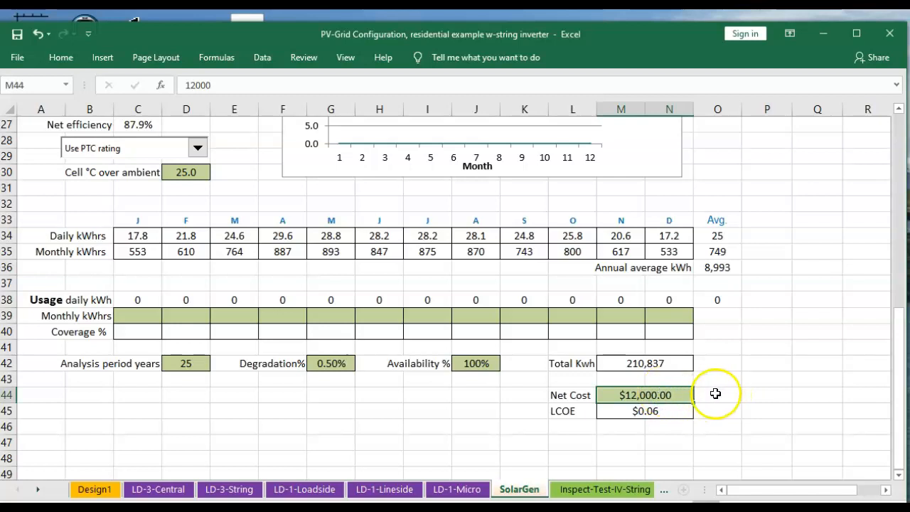
left_click(643, 412)
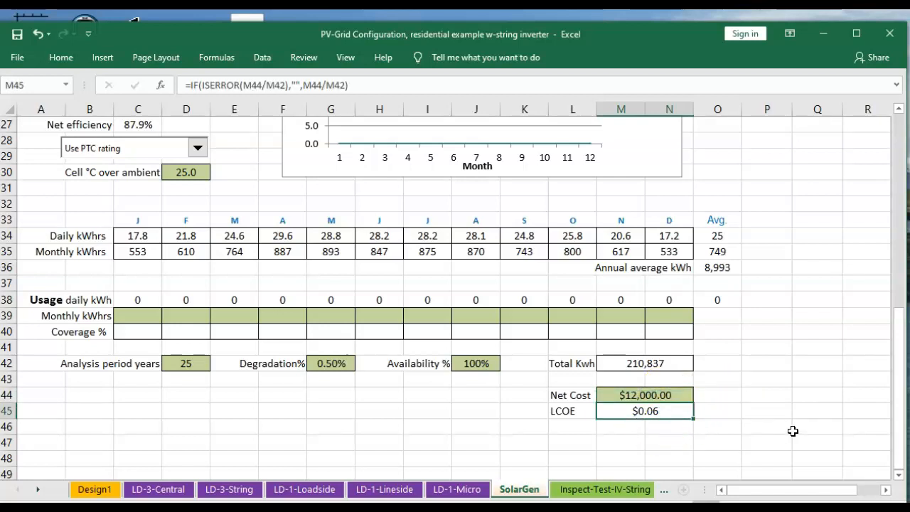